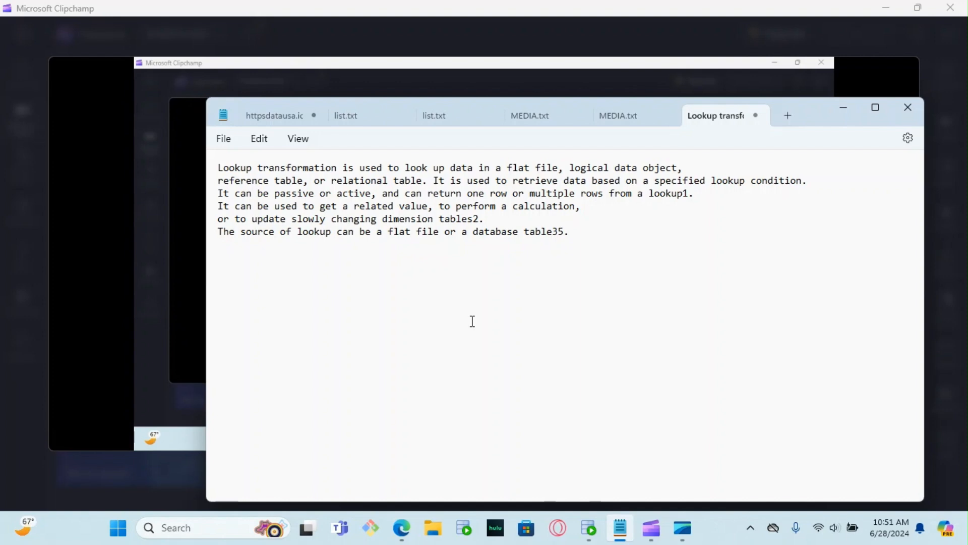
Step: Switch to Oracle SQL Developer and run the select queries on the product, category and product_description tables to review their rows
mouse_move(590, 529)
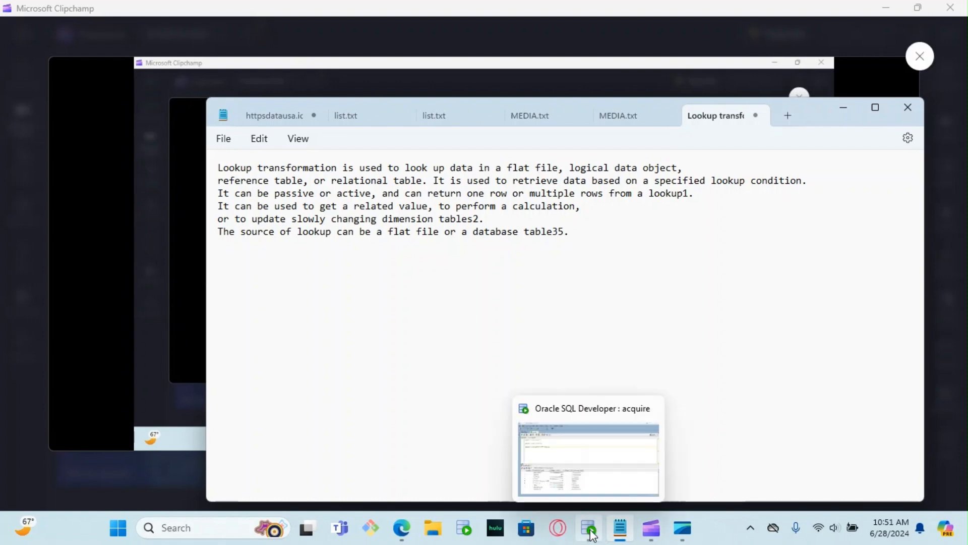
click(594, 439)
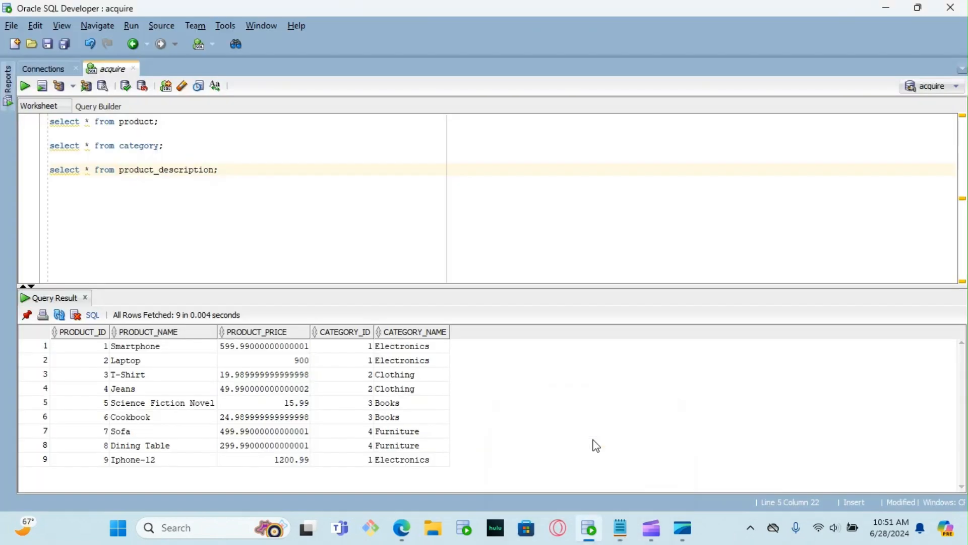
click(100, 122)
click(26, 88)
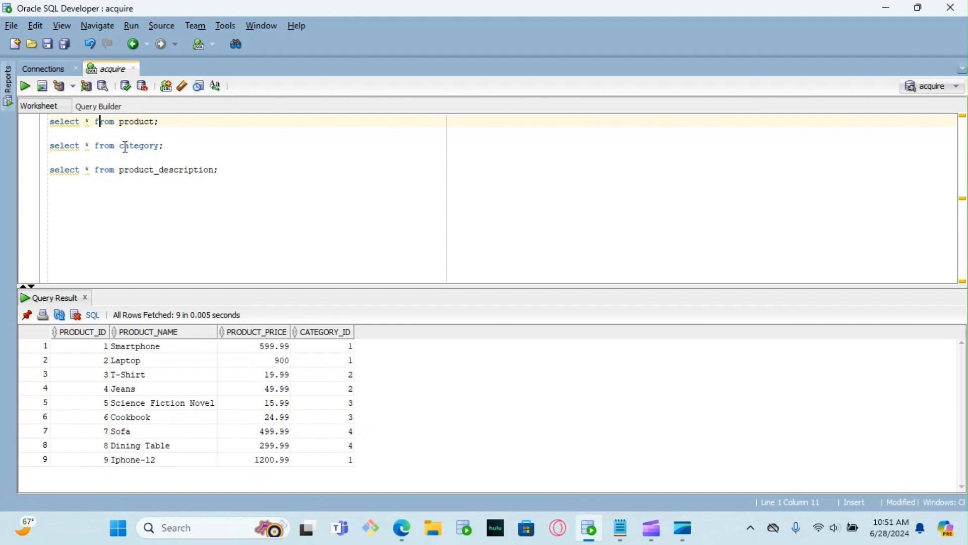
click(24, 87)
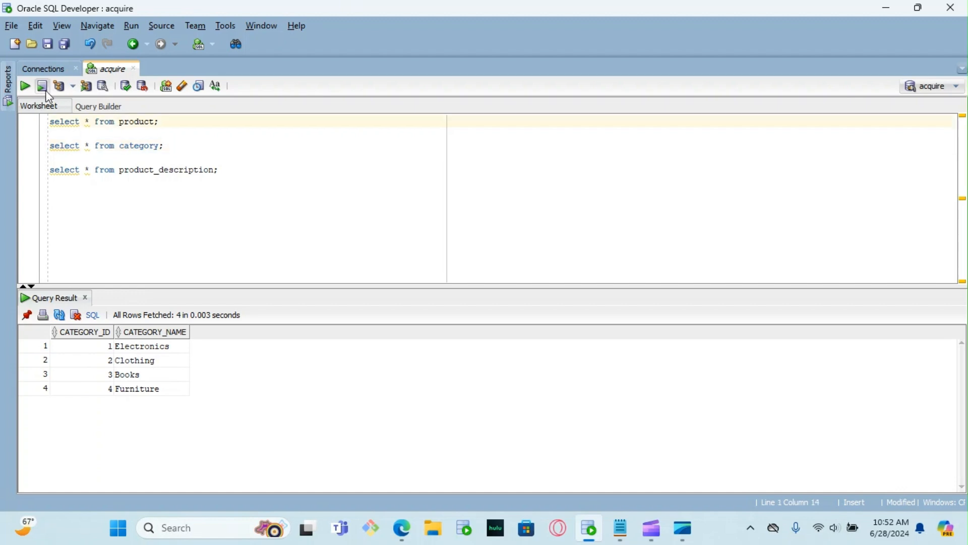
click(24, 86)
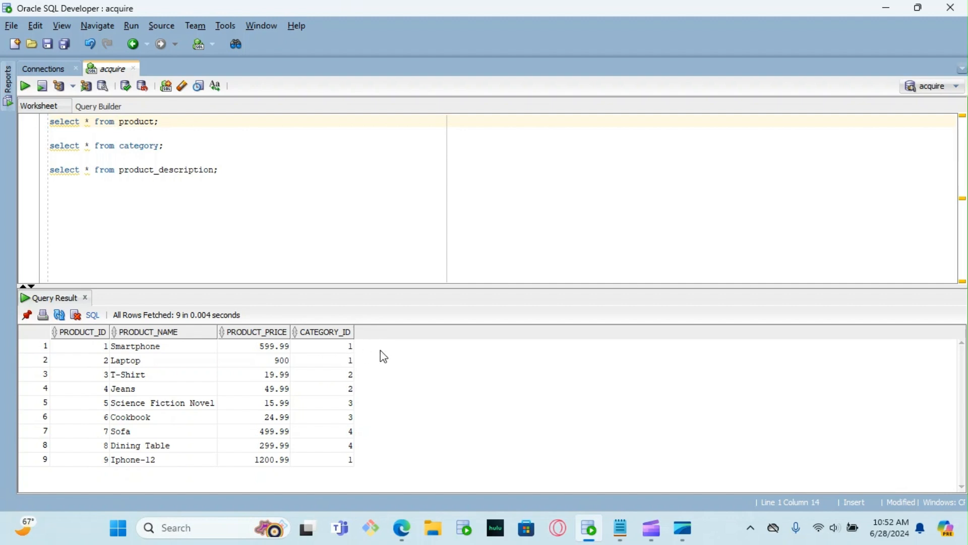
click(24, 86)
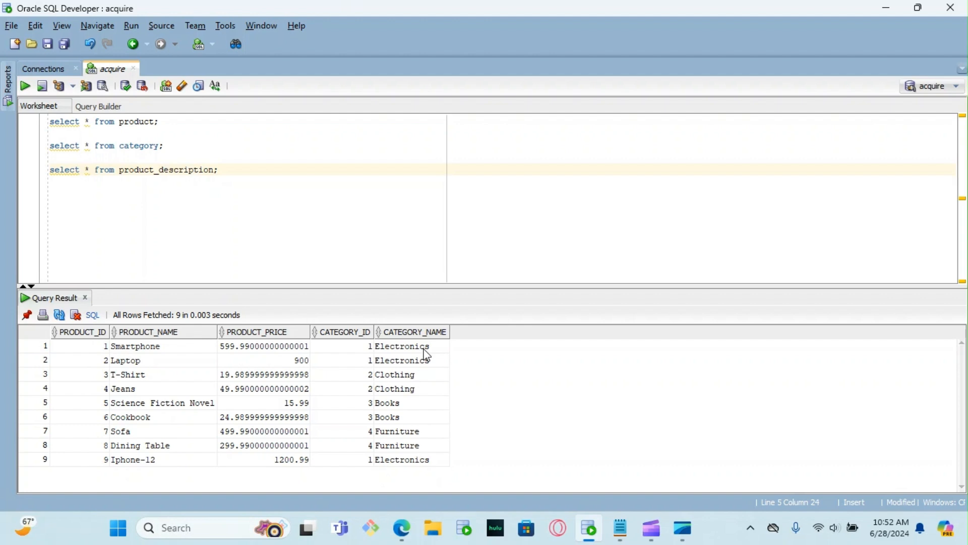
Step: Add and run "truncate table product_description;" below the existing queries, and query product_description again to check it
click(247, 175)
key(Return)
key(Return)
text(truncate table produc)
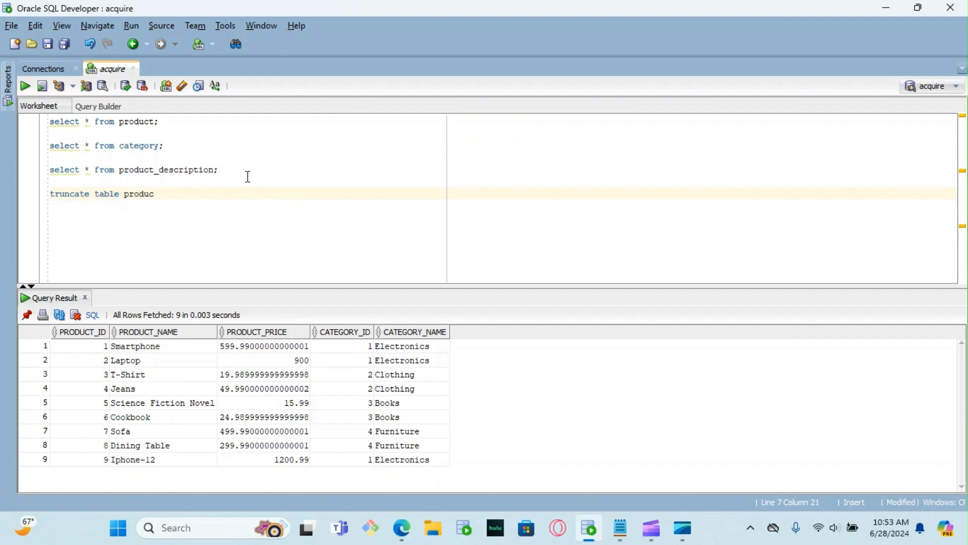
text(t_description;)
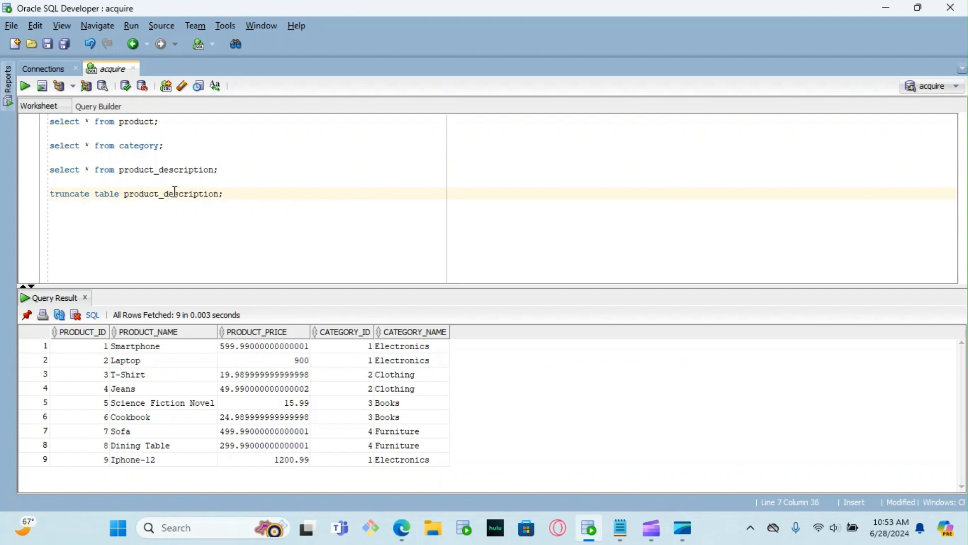
click(27, 89)
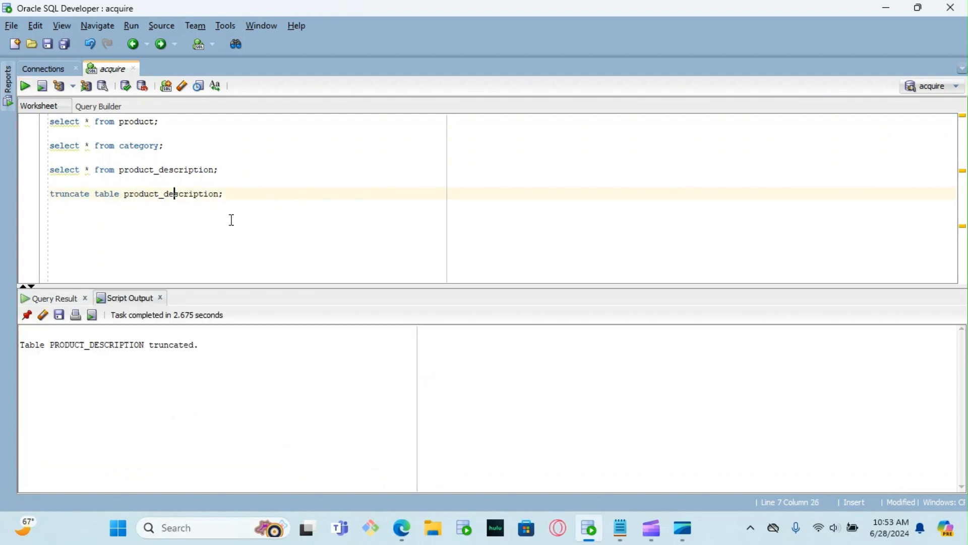
click(125, 170)
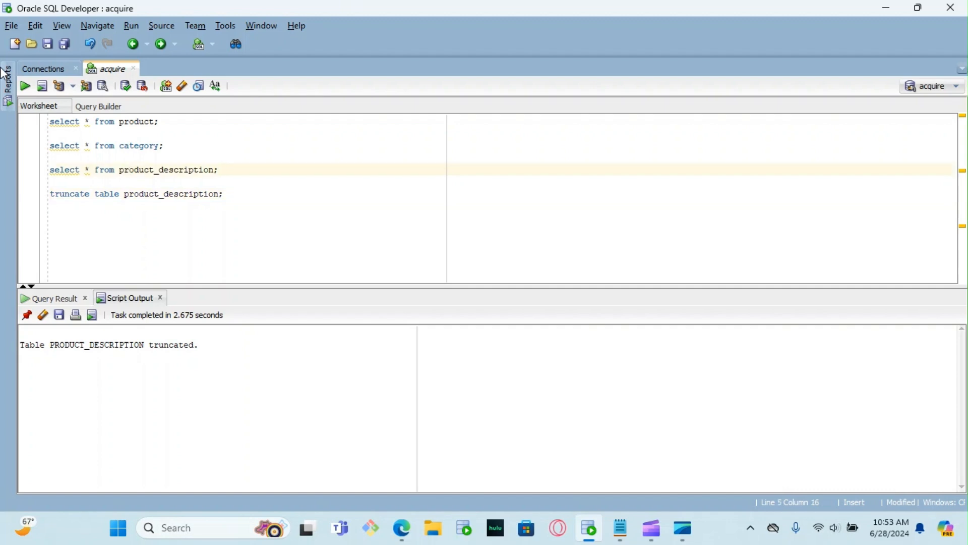
click(26, 88)
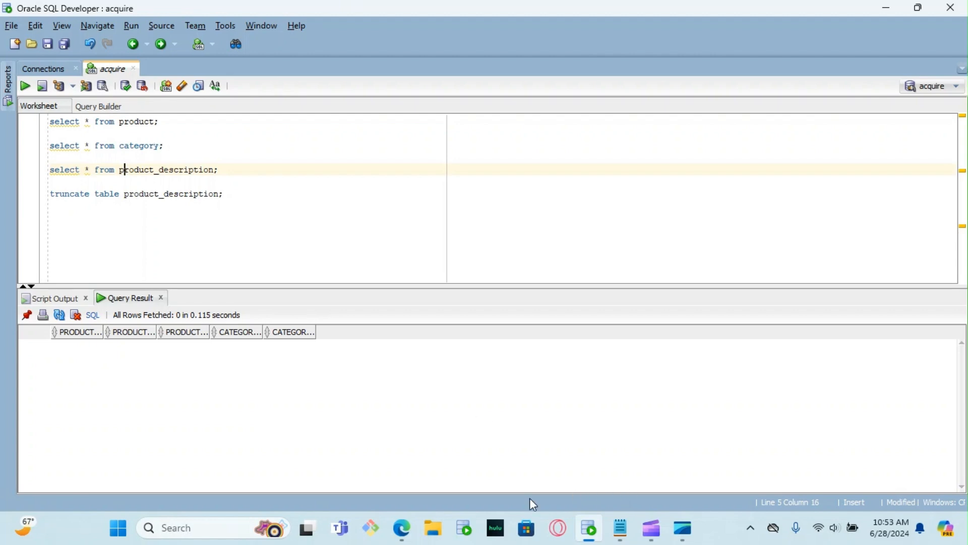
Step: Switch to Informatica Data Integration in the browser and create a new asset of type Mapping
mouse_move(410, 537)
click(478, 467)
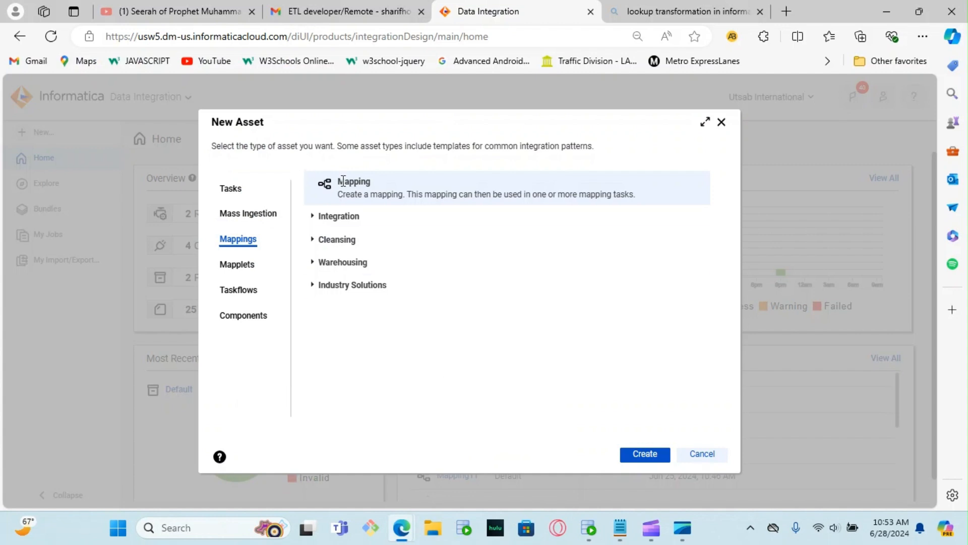
click(641, 459)
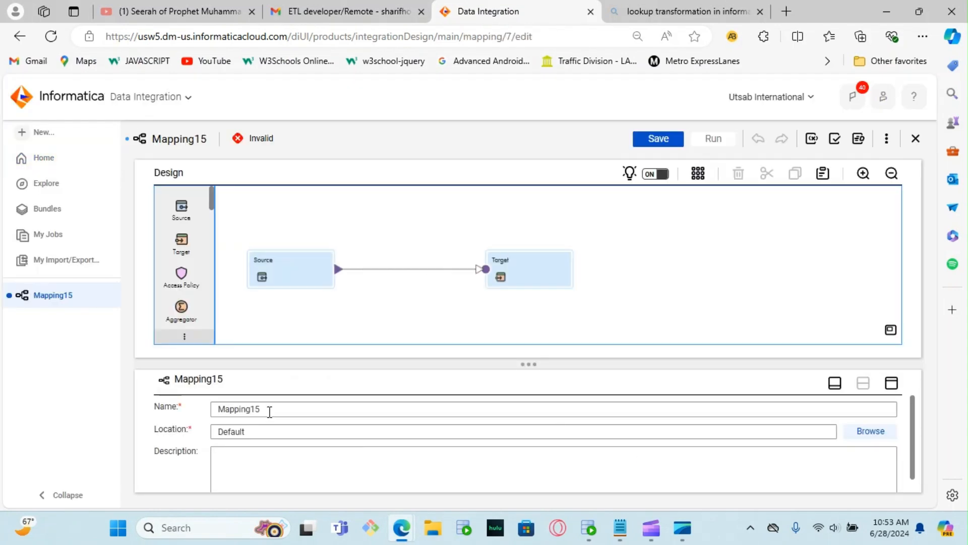
Step: Set the Source transformation's connection to acquire (Oracle)
click(289, 269)
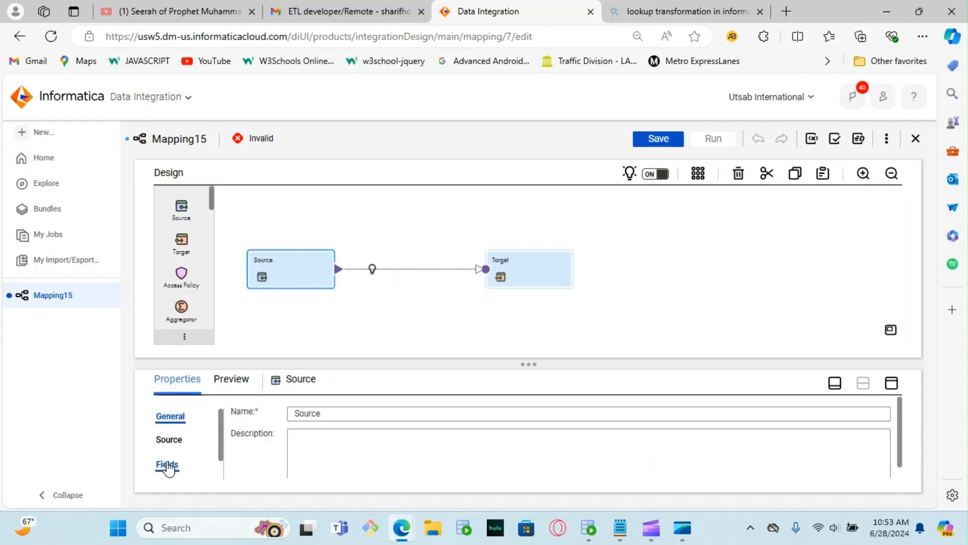
click(891, 383)
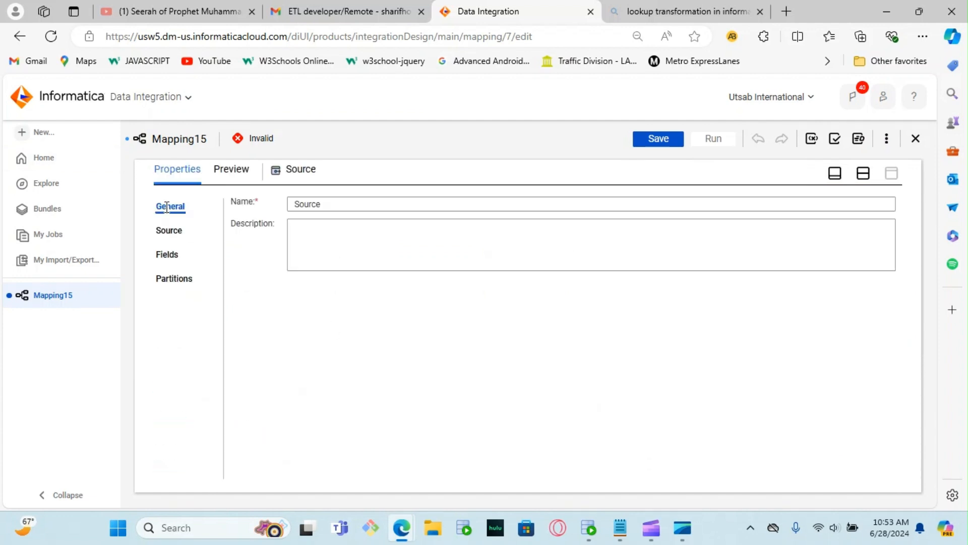
click(179, 230)
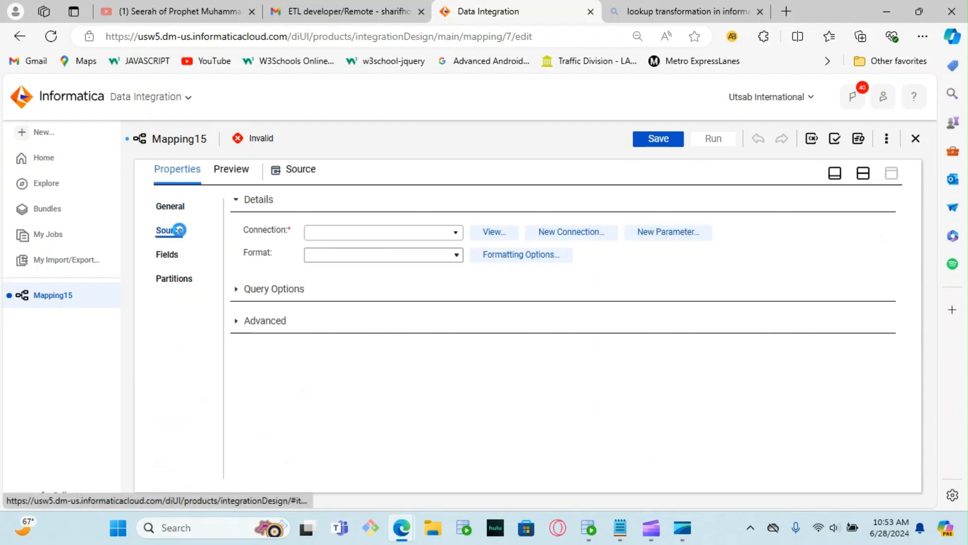
click(460, 236)
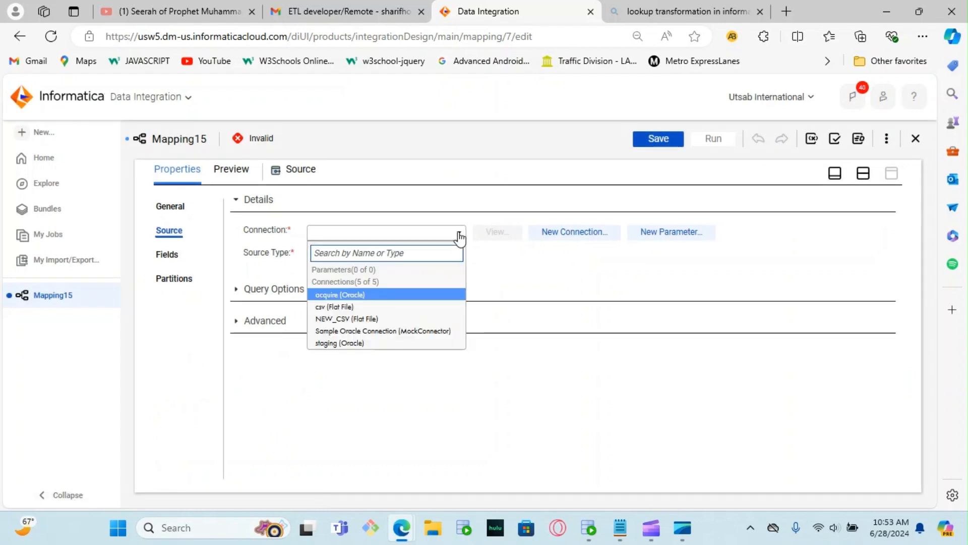
click(347, 294)
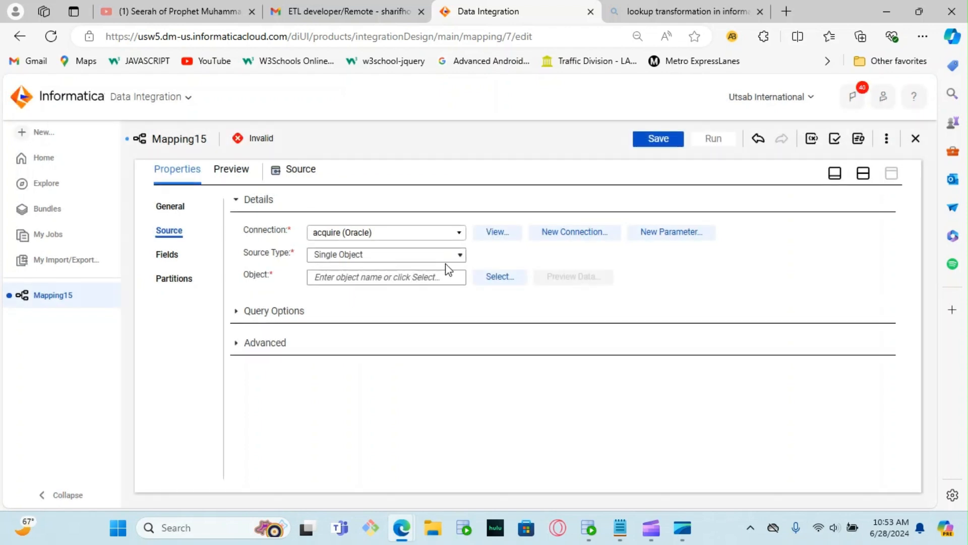
Step: Search the source objects for "product", choose the PRODUCT table as the source object and preview its data
click(499, 277)
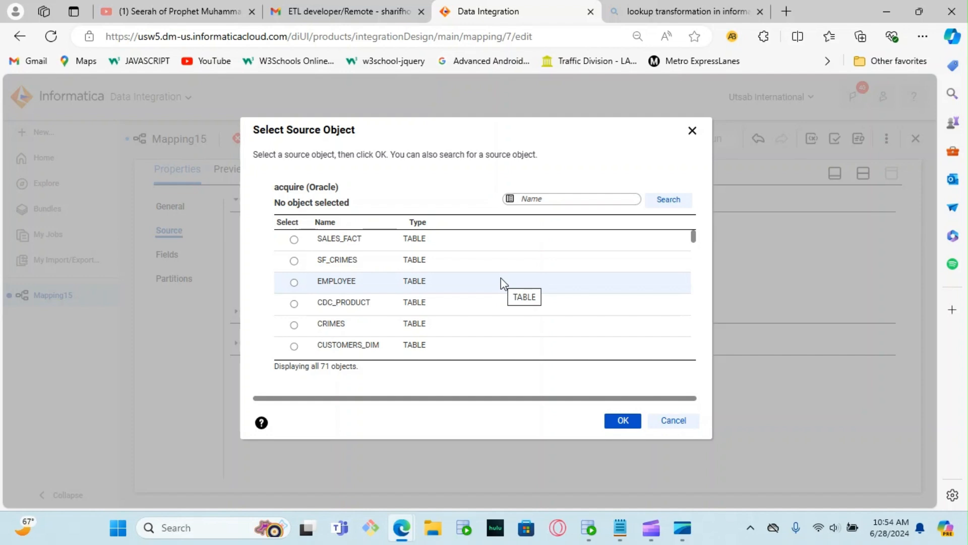
click(537, 198)
click(537, 198)
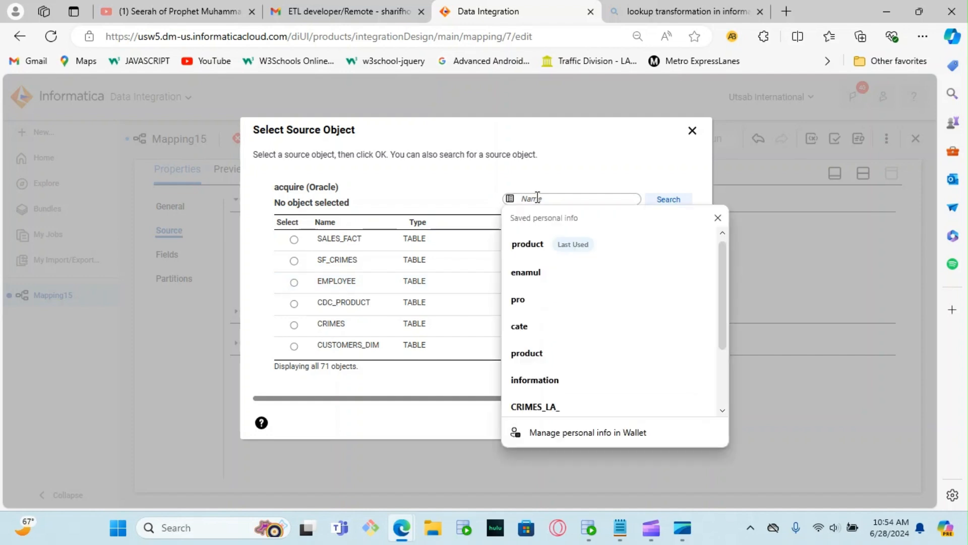
text(product)
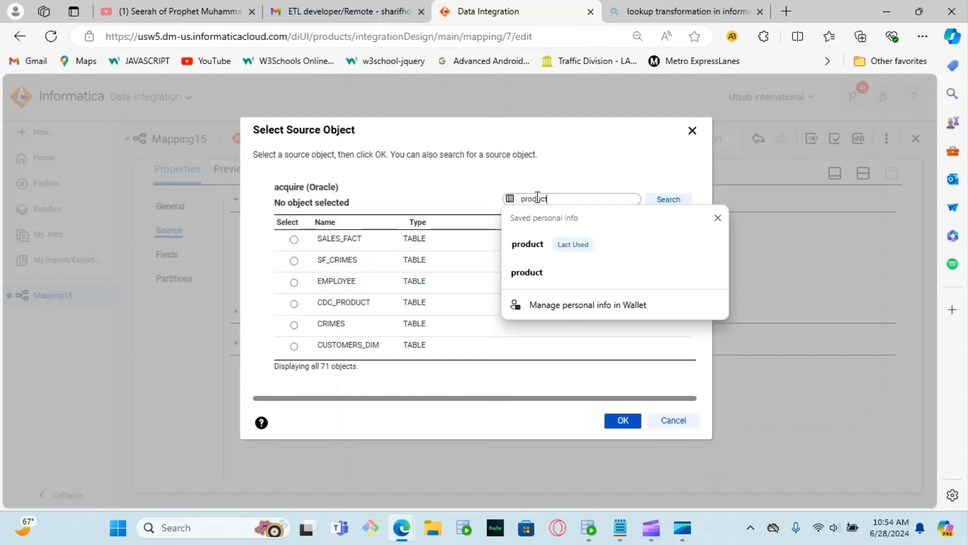
click(680, 199)
click(294, 282)
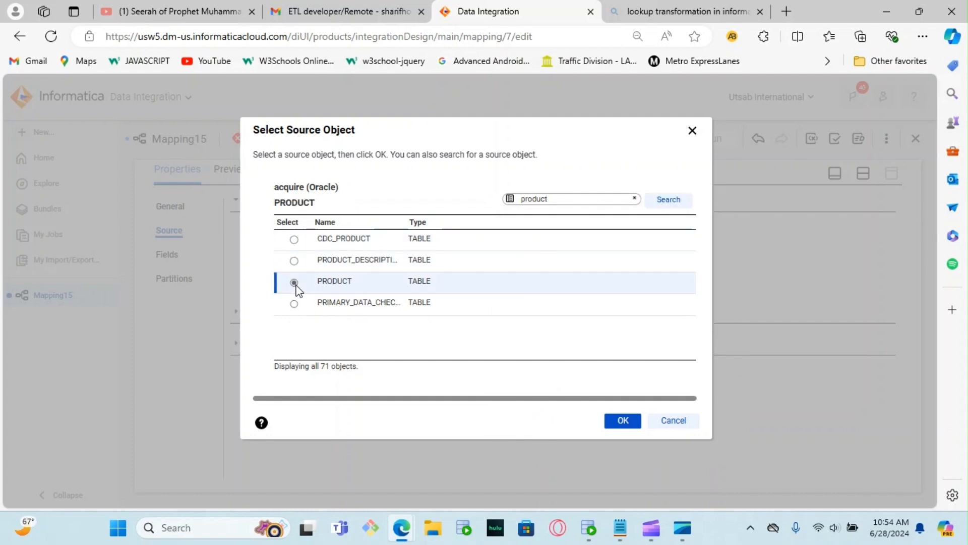
click(625, 420)
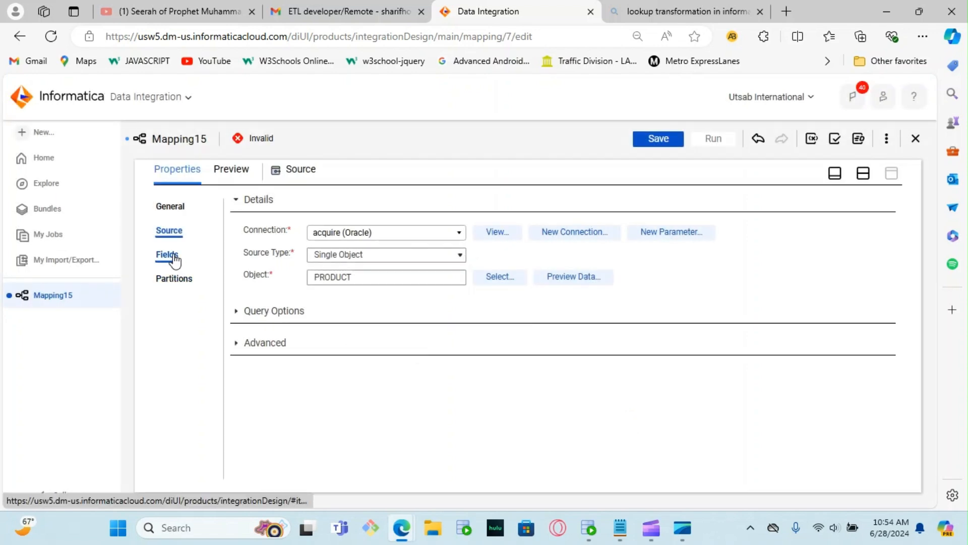
click(571, 287)
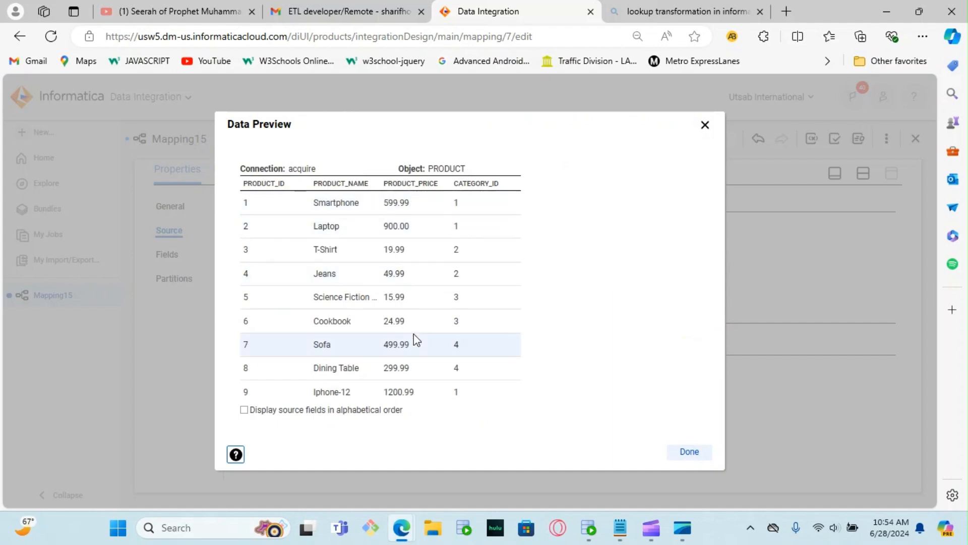
click(689, 452)
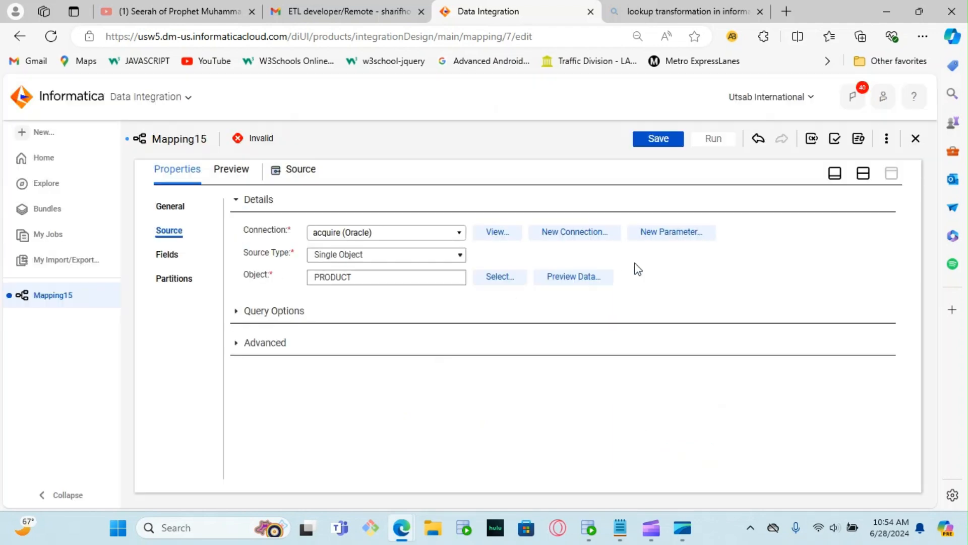
Step: Insert a Lookup transformation on the link between Source and Target in the mapping design
click(835, 173)
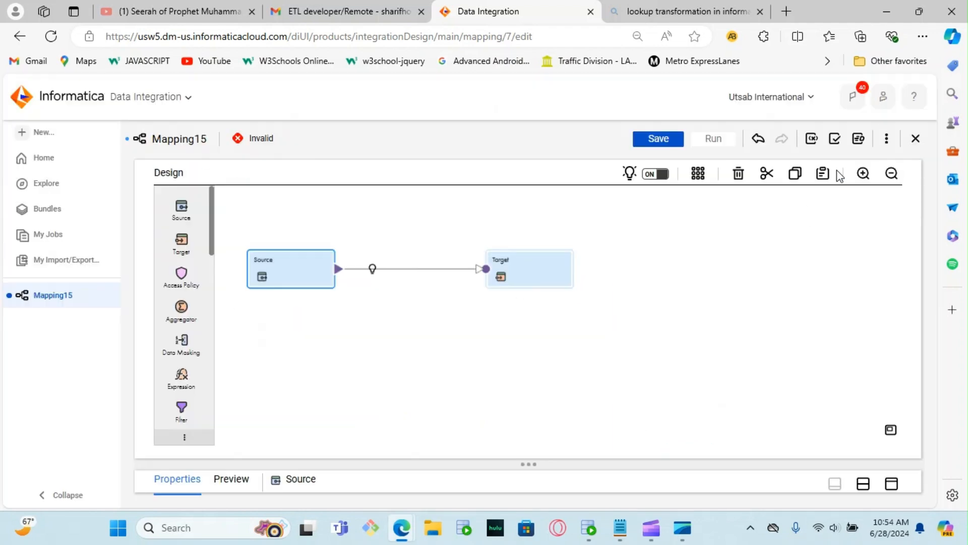
drag(210, 200, 214, 276)
click(371, 269)
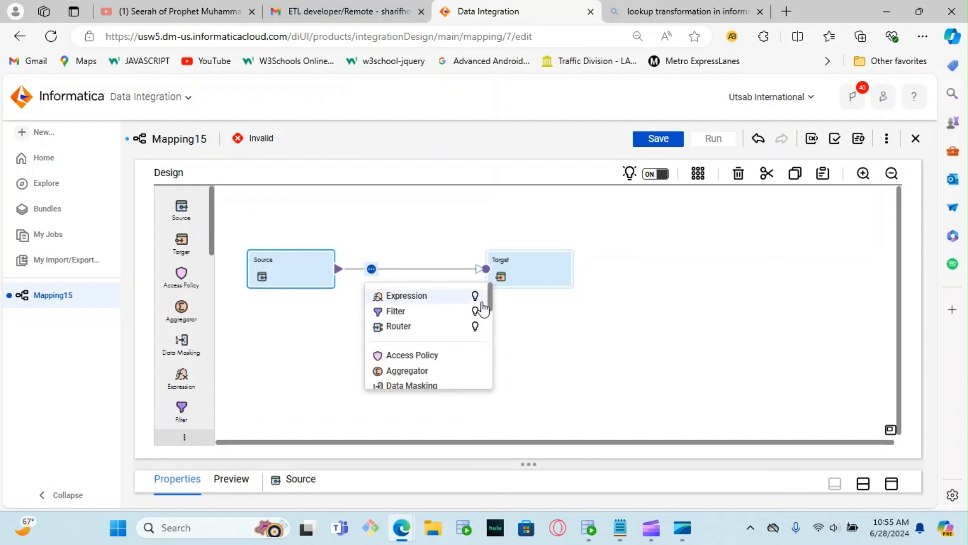
drag(492, 296, 497, 332)
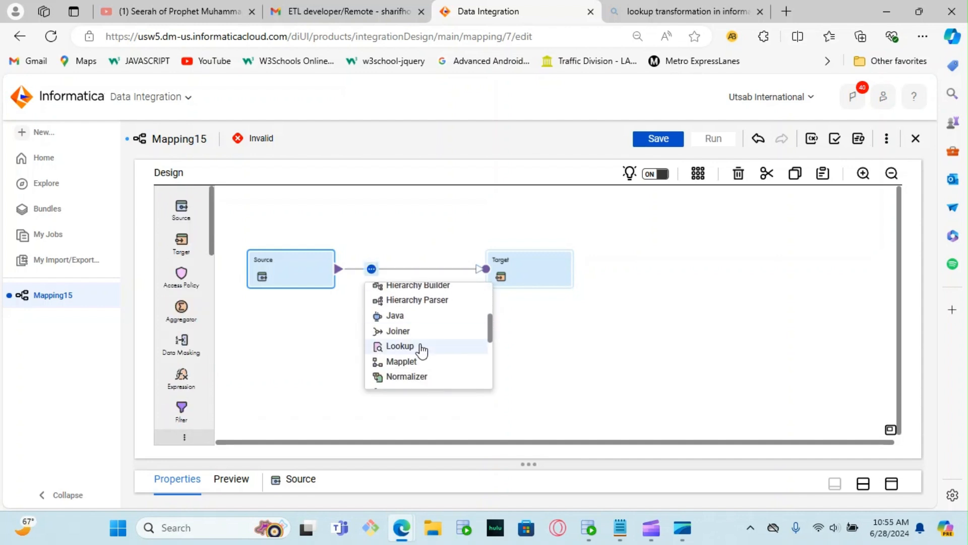
click(411, 348)
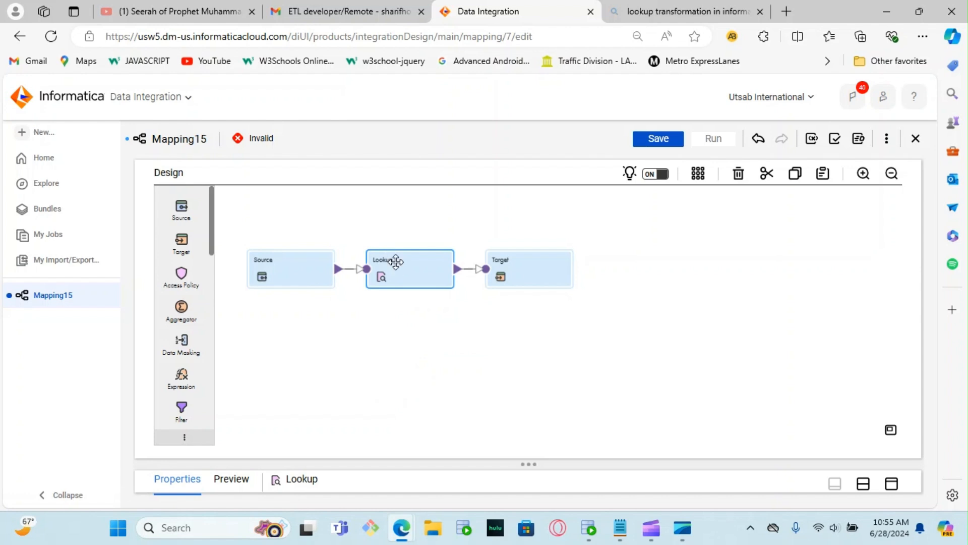
Step: Set the Lookup transformation's lookup object connection to acquire (Oracle)
click(894, 484)
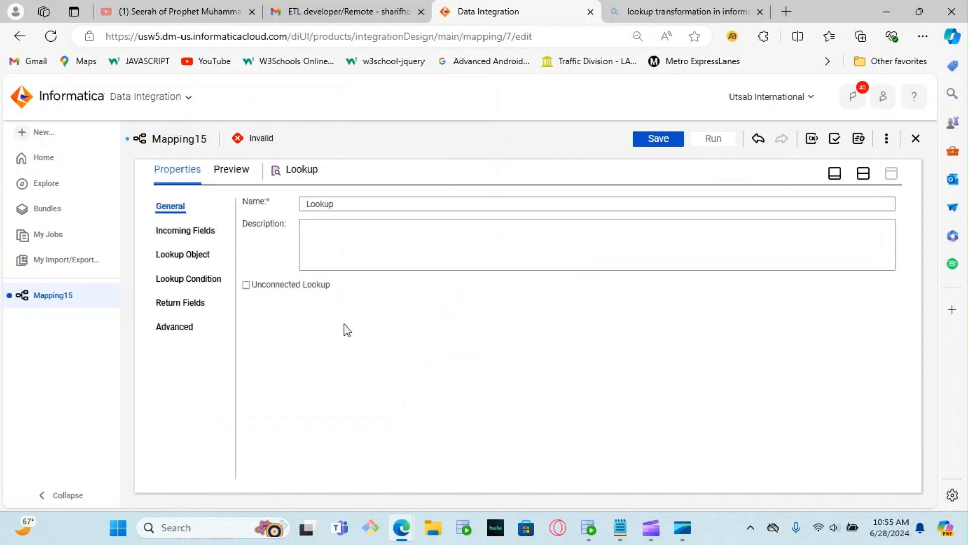
click(174, 256)
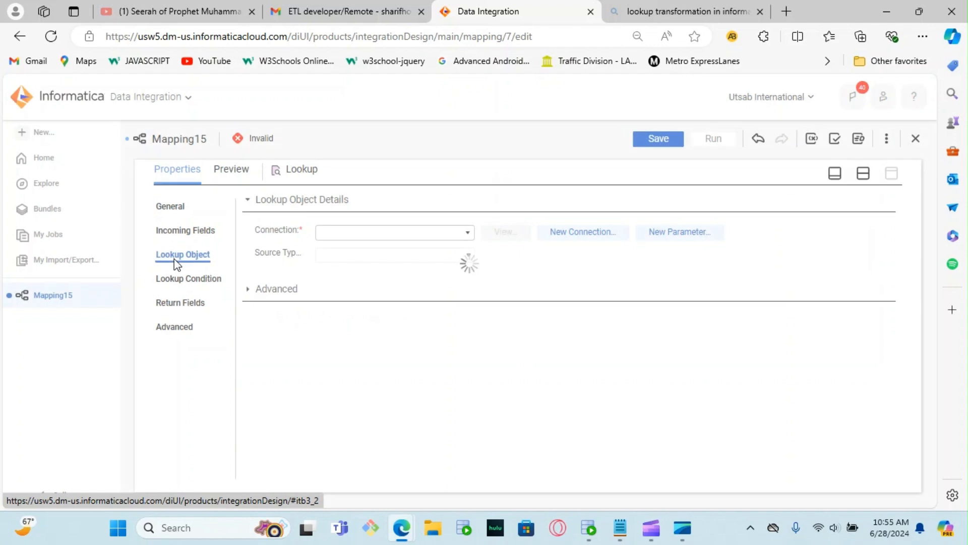
click(472, 236)
click(364, 294)
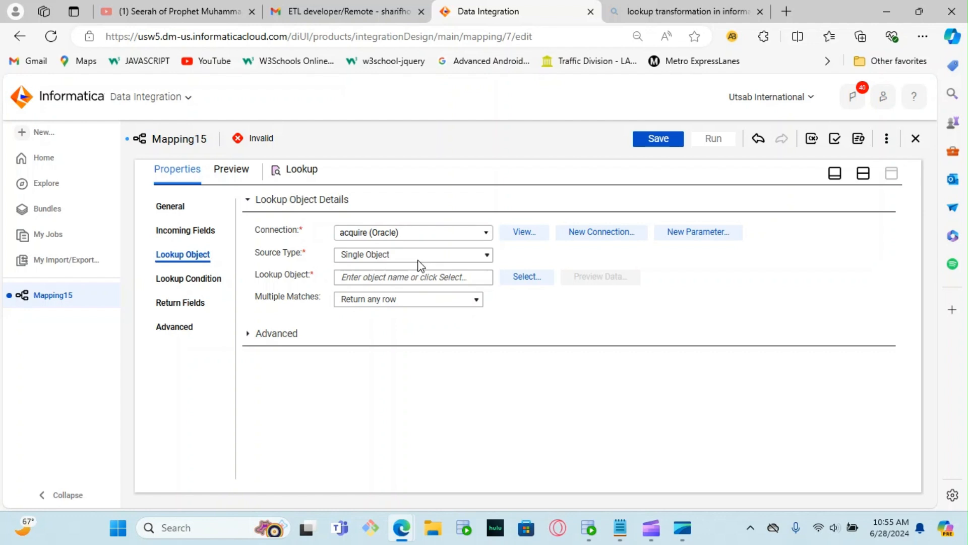
Step: Search the lookup objects for "category" and choose the CATEGORY table as the lookup object
click(524, 277)
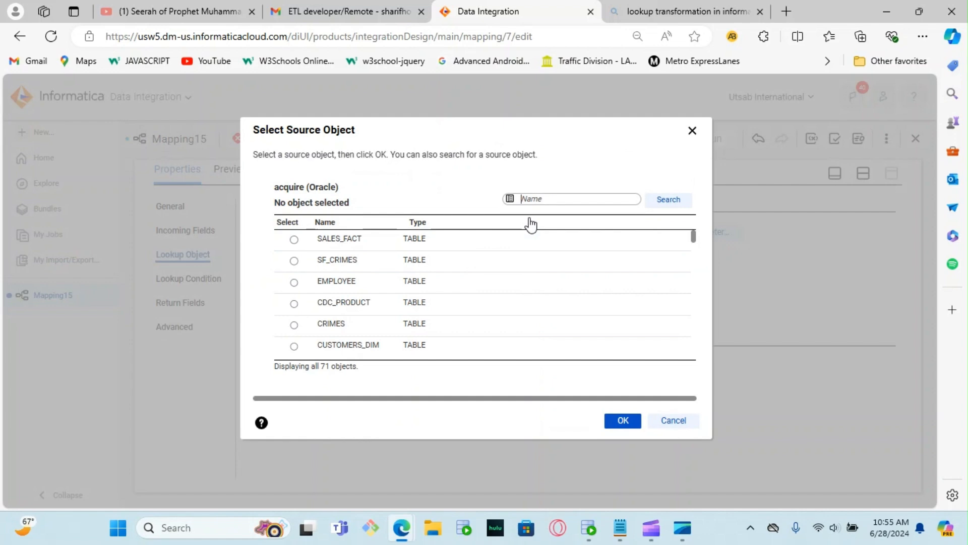
click(551, 199)
text(cate)
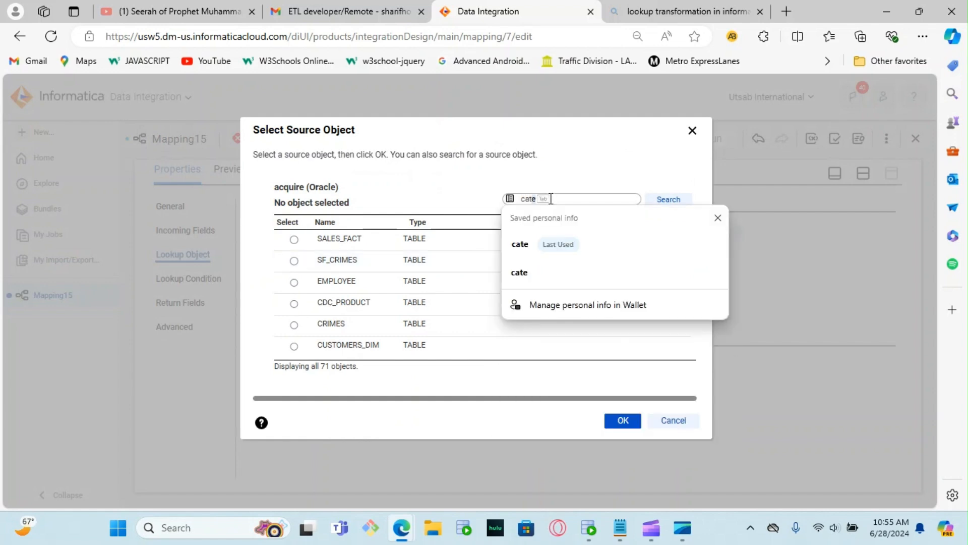
text(gory)
key(Return)
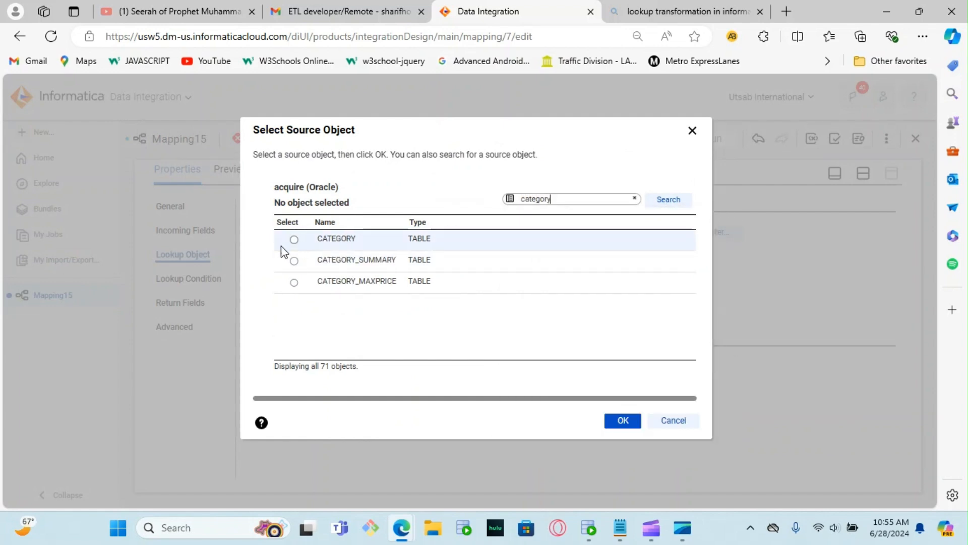
click(294, 239)
click(624, 422)
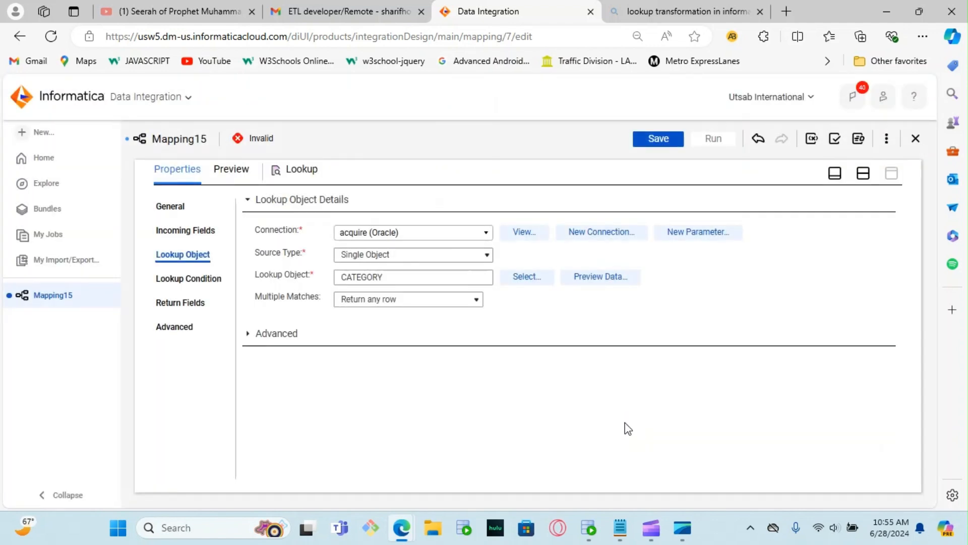
Step: Resolve the lookup's field name conflicts by bulk renaming the Source fields with the prefix src_
click(194, 283)
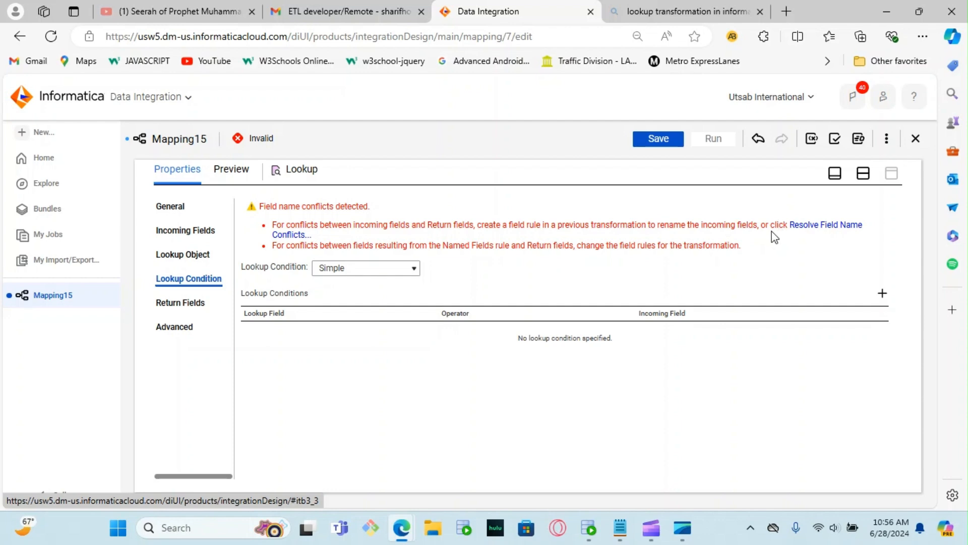
click(816, 225)
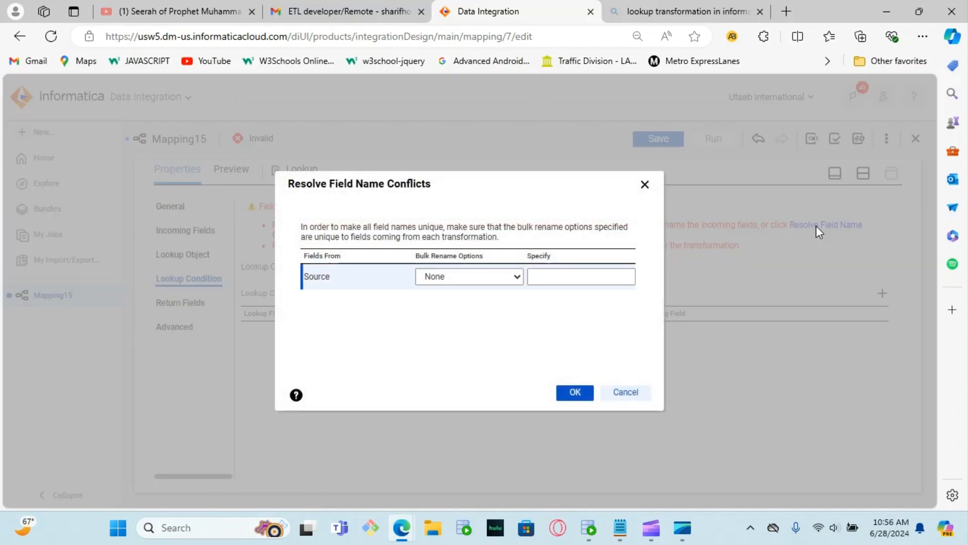
click(515, 276)
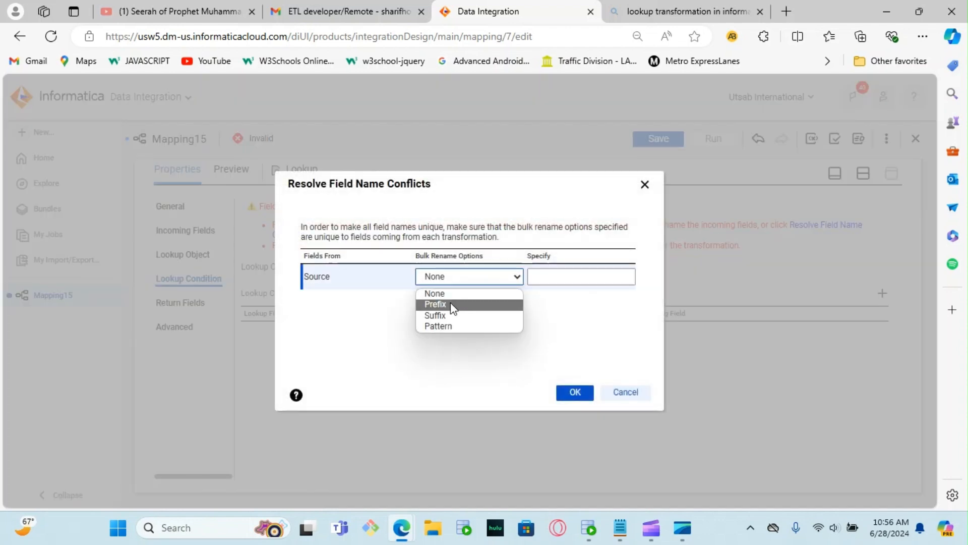
click(436, 304)
click(563, 275)
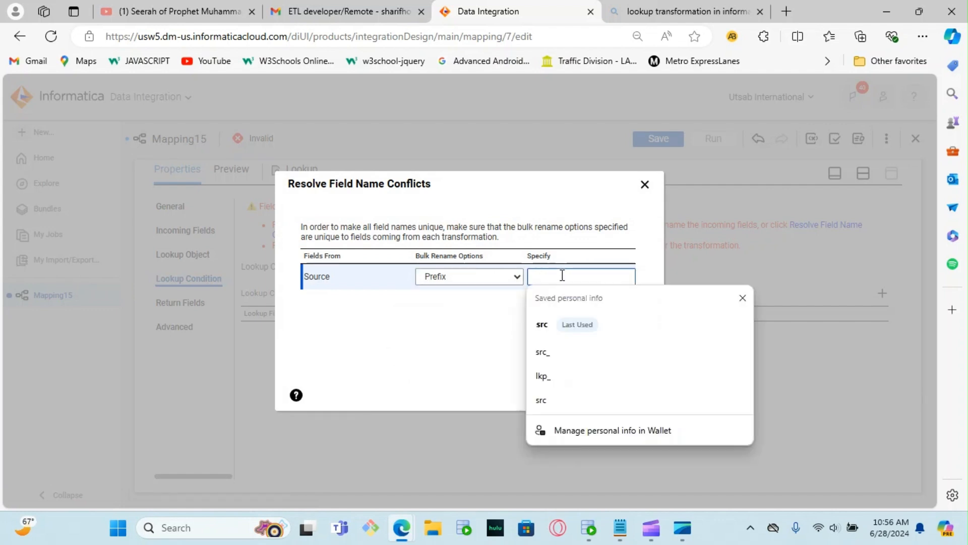
click(547, 352)
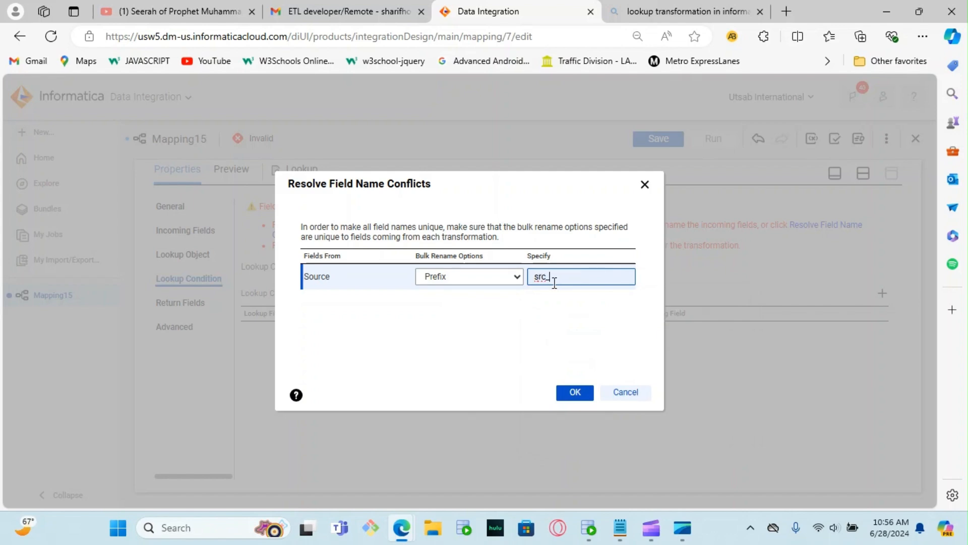
click(574, 393)
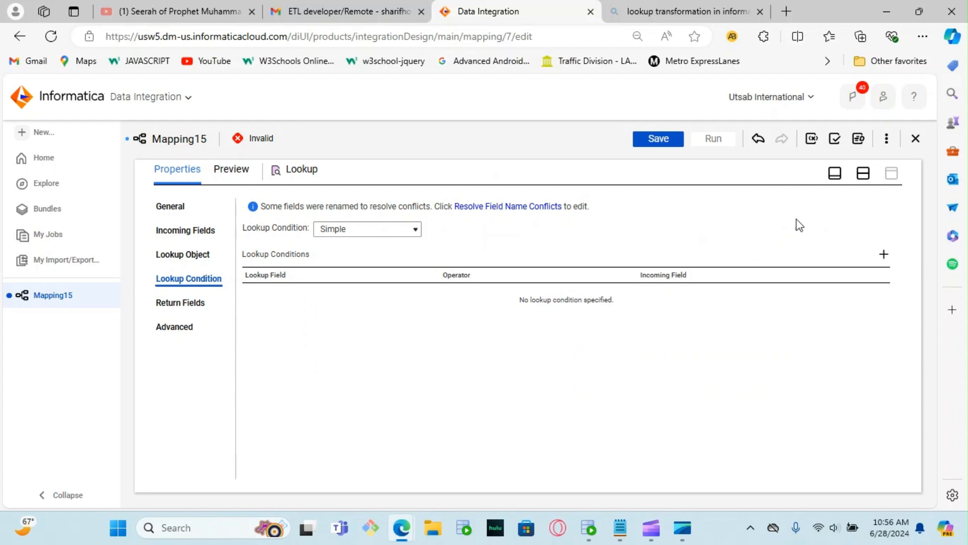
Step: Add the lookup condition CATEGORY_ID = src_CATEGORY_ID, review the return fields and save the mapping
click(883, 255)
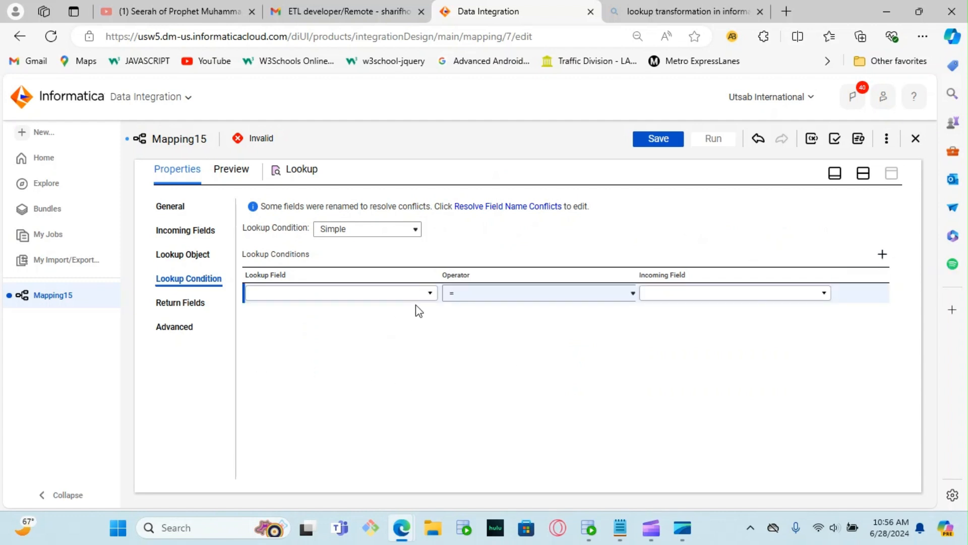
click(430, 294)
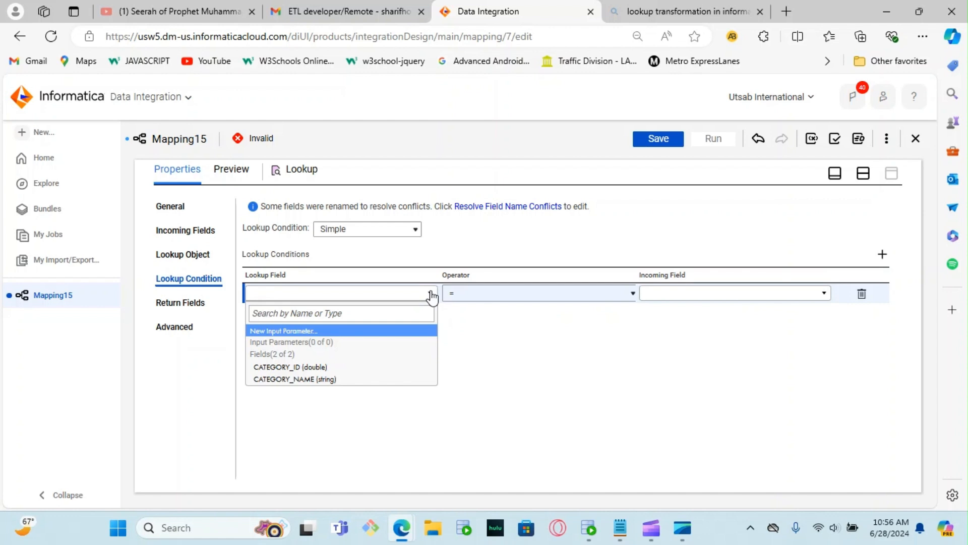
click(313, 368)
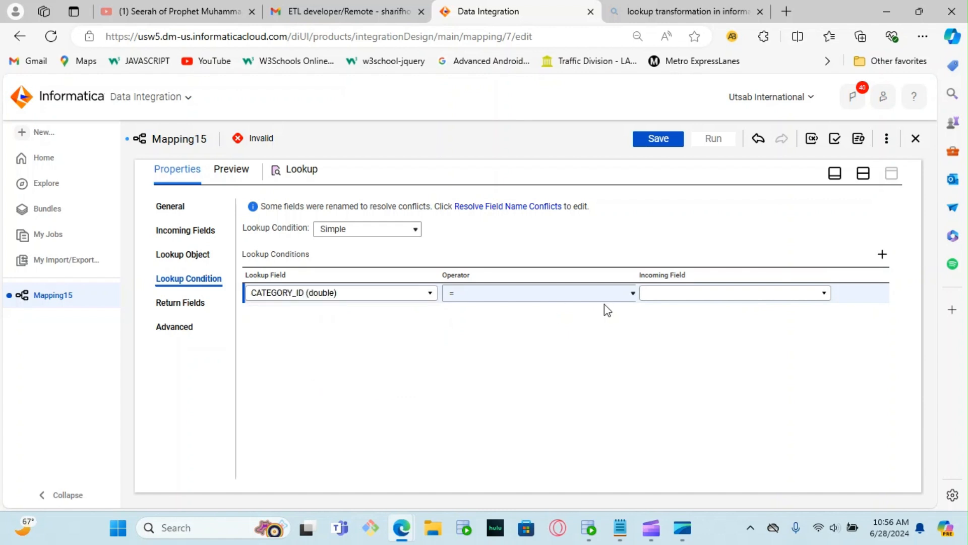
click(824, 293)
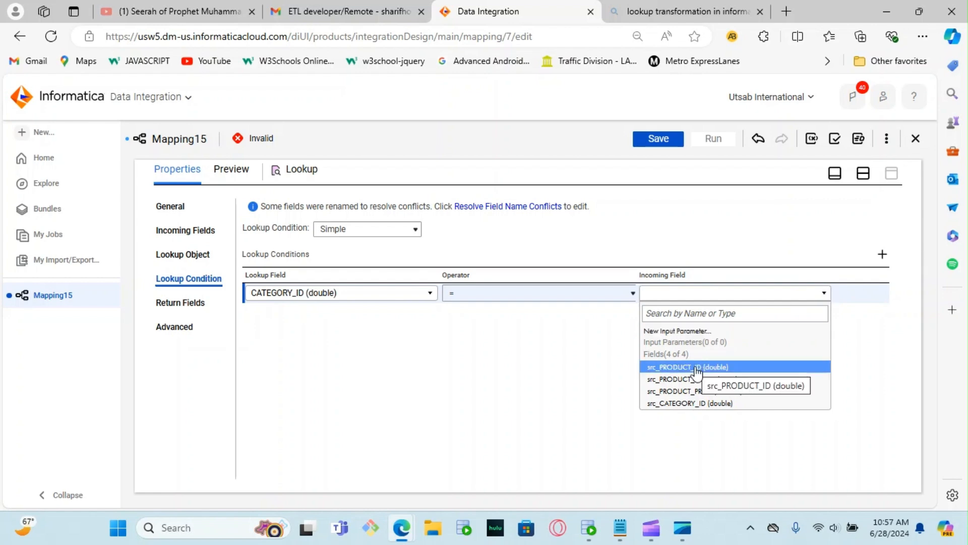
click(686, 403)
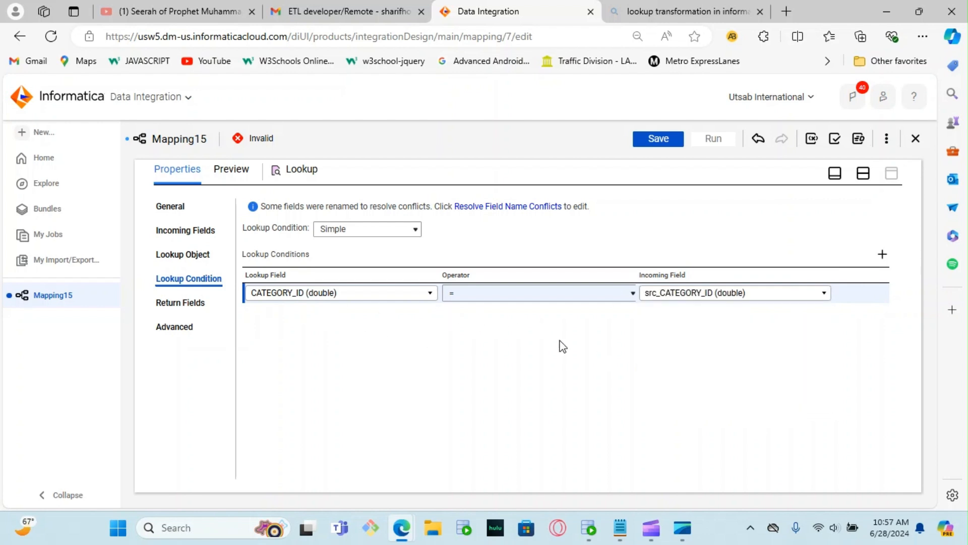
click(189, 303)
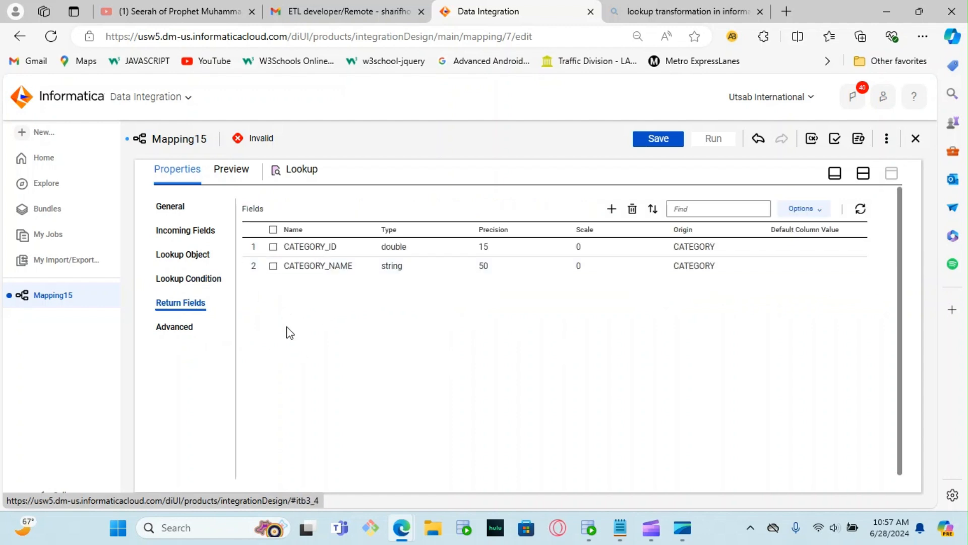
click(664, 137)
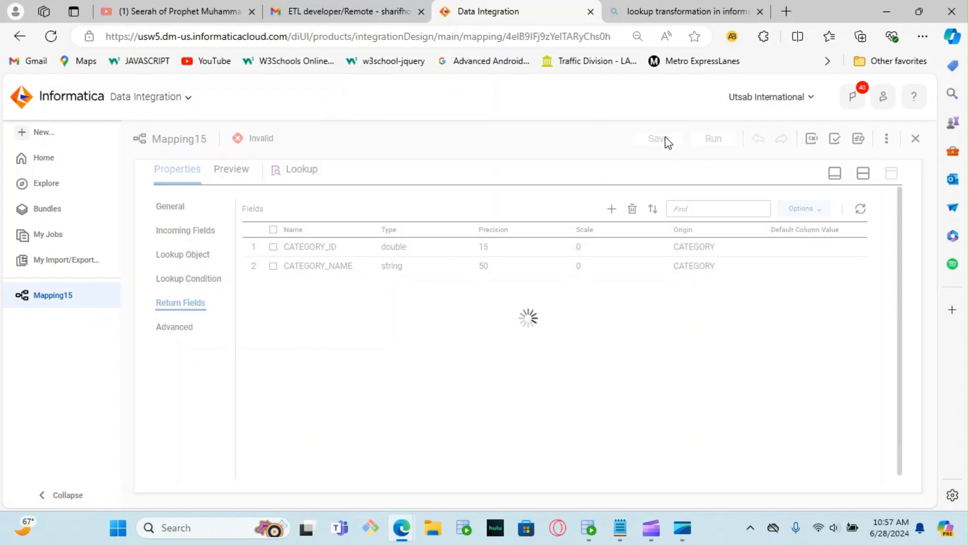
Step: Set the Target transformation's connection to acquire (Oracle)
click(838, 178)
click(641, 270)
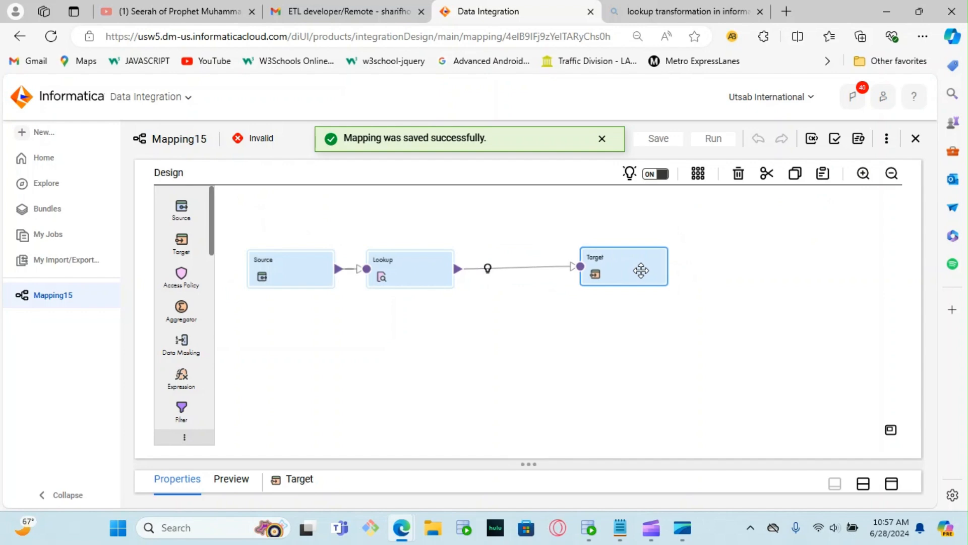
click(892, 483)
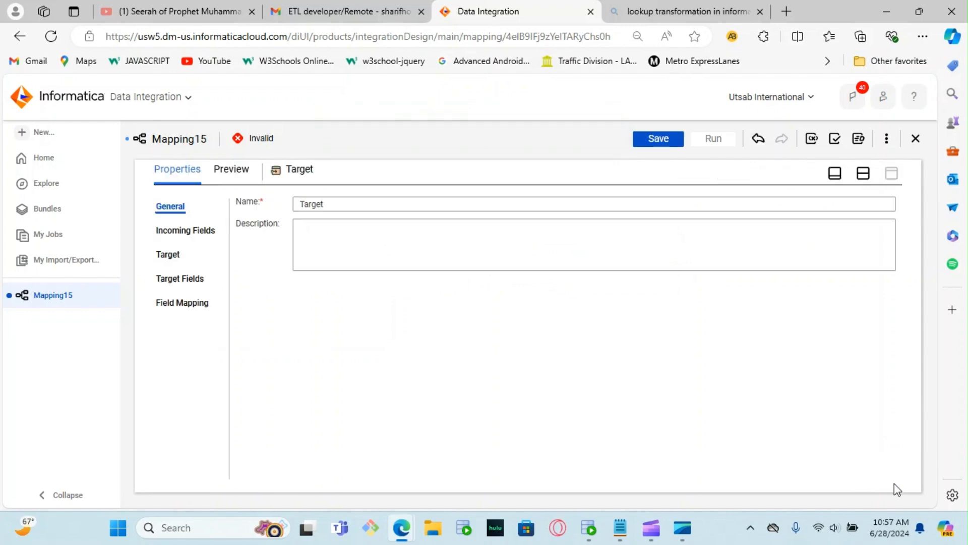
click(171, 255)
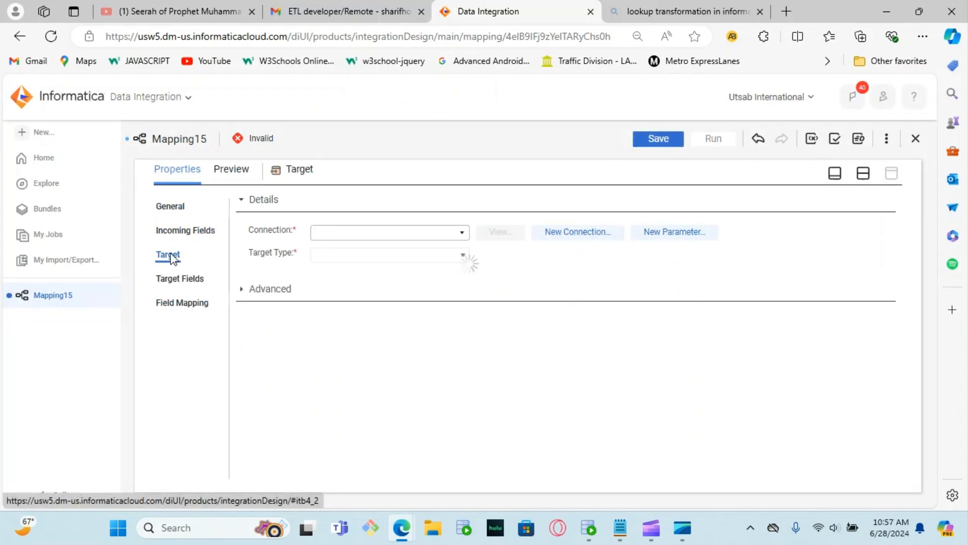
click(460, 232)
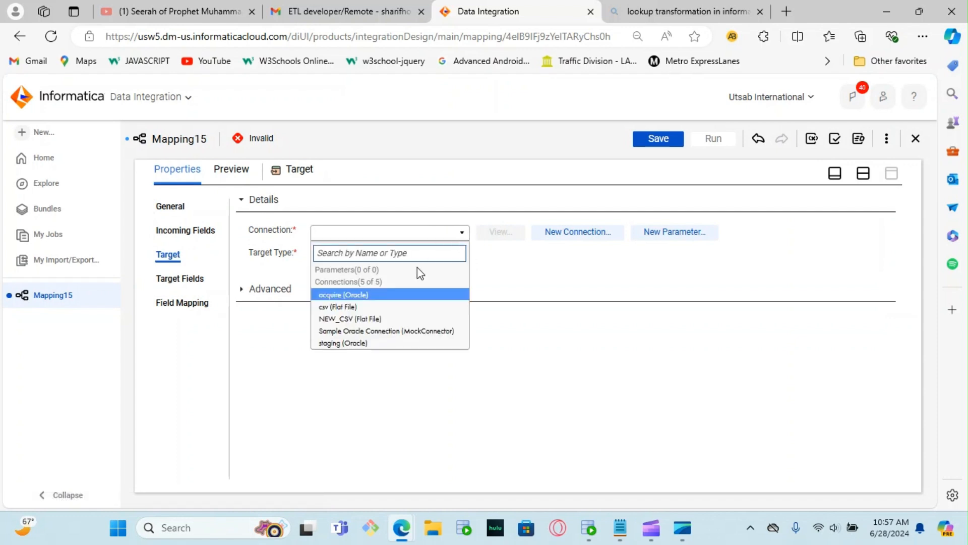
click(377, 296)
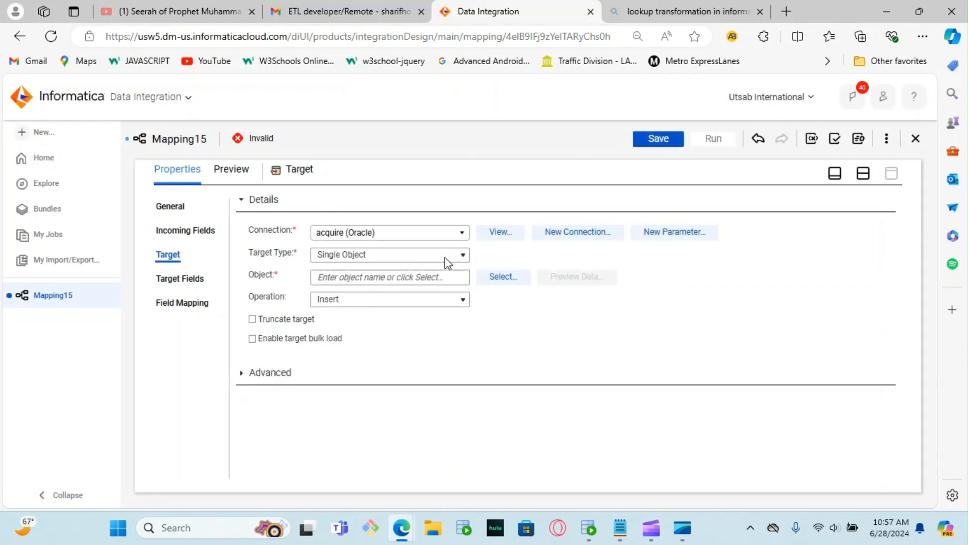
Step: Search the existing target objects for "product" and choose the PRODUCT_DESCRIPTION table as the target object
click(496, 277)
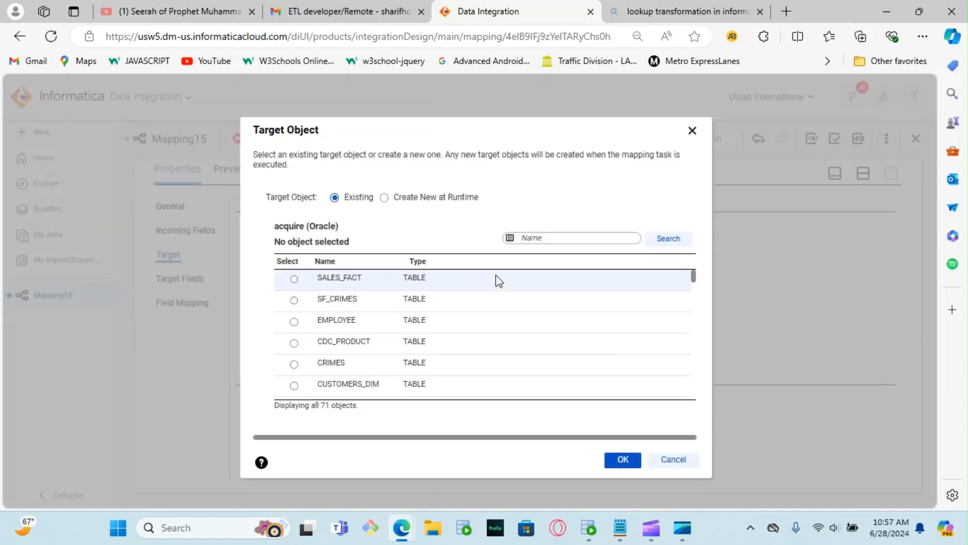
click(543, 239)
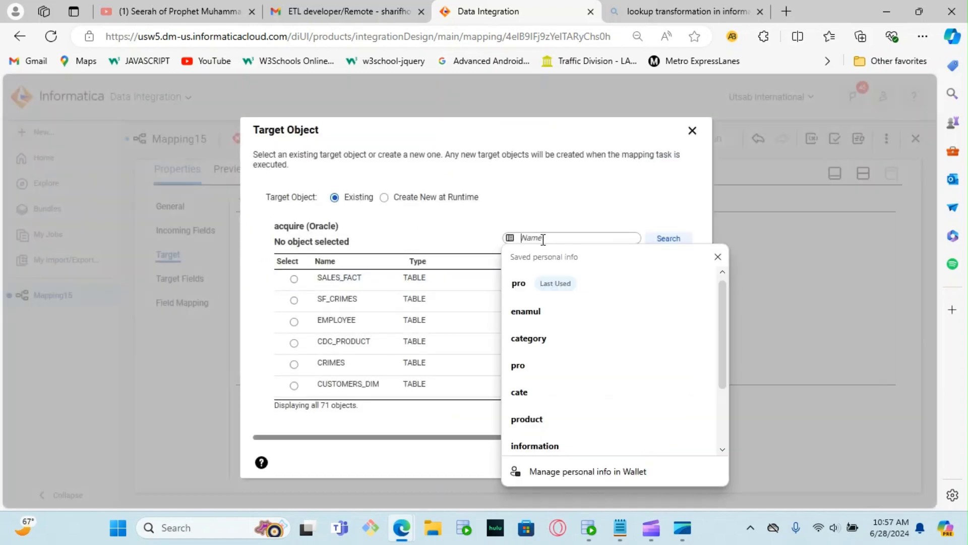
text(product)
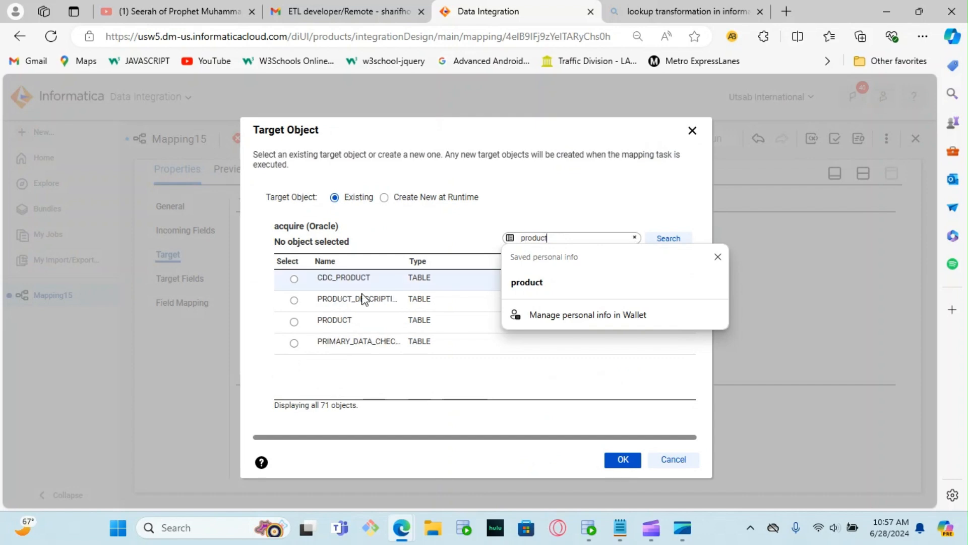
click(294, 301)
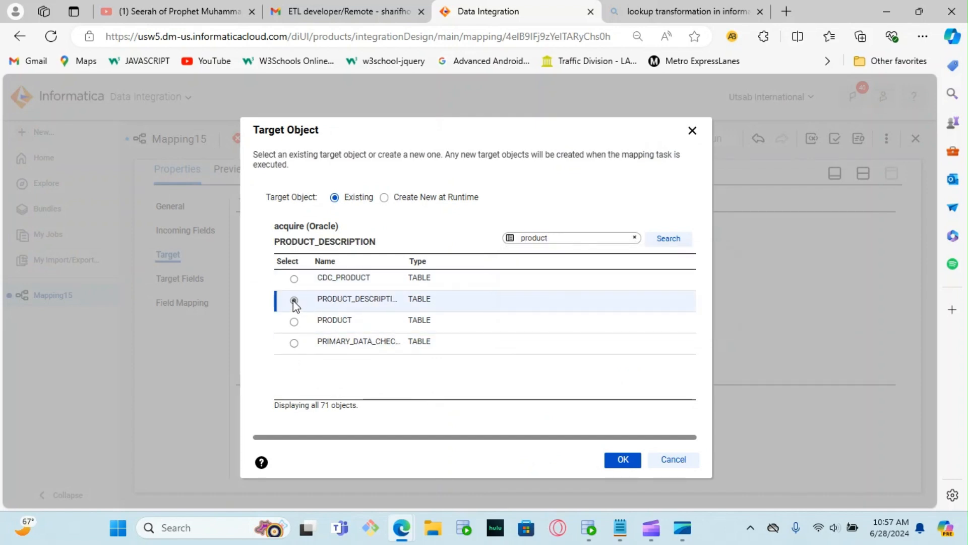
click(622, 459)
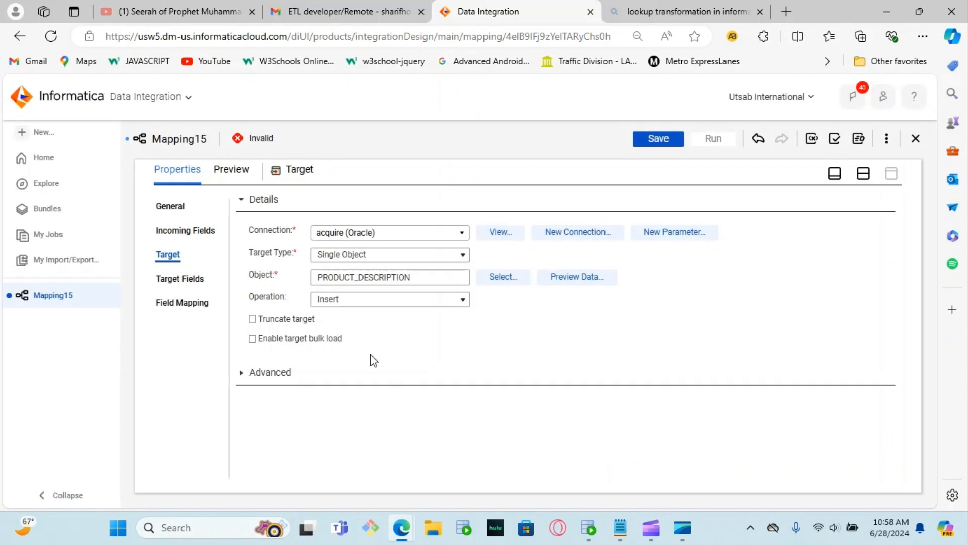
Step: Review the target fields and automap the incoming fields to them using Smart Map
click(179, 277)
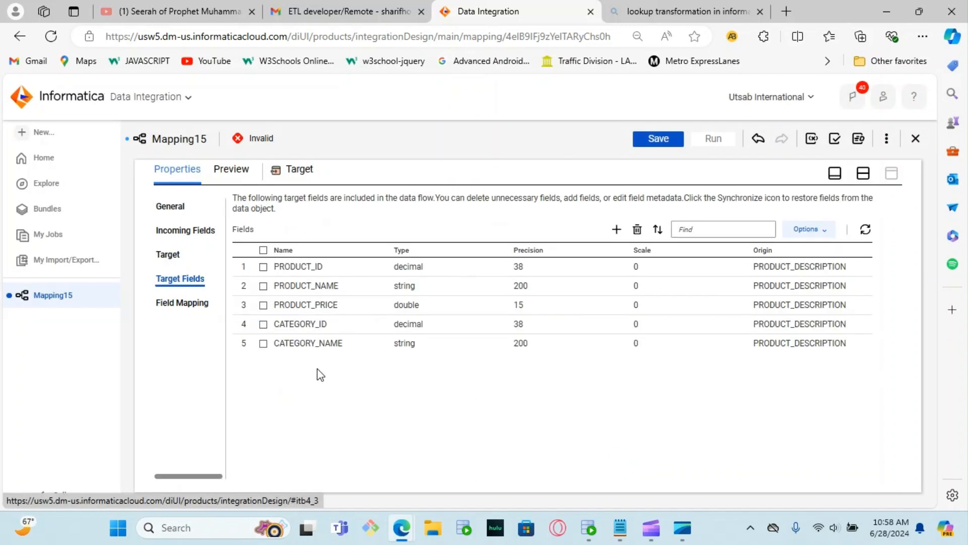
click(171, 304)
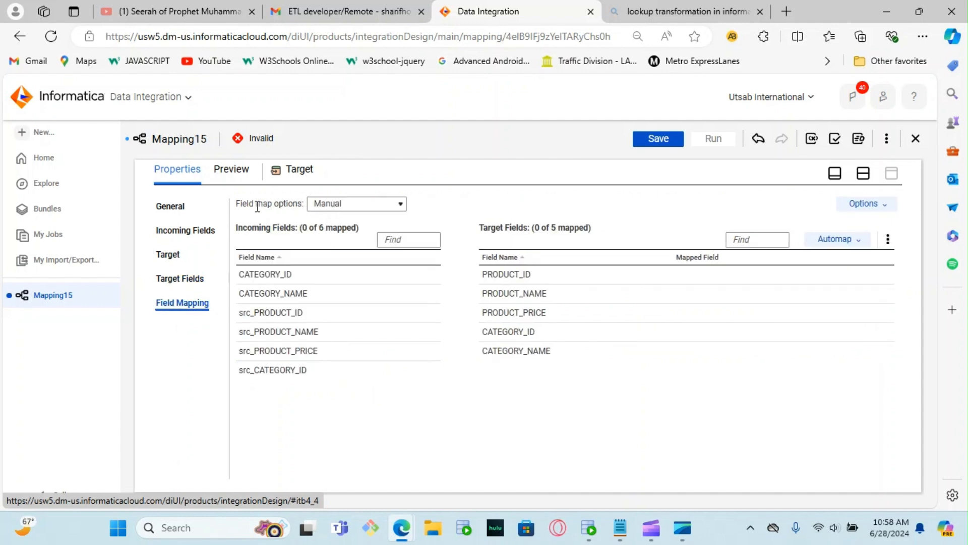
click(859, 241)
click(780, 284)
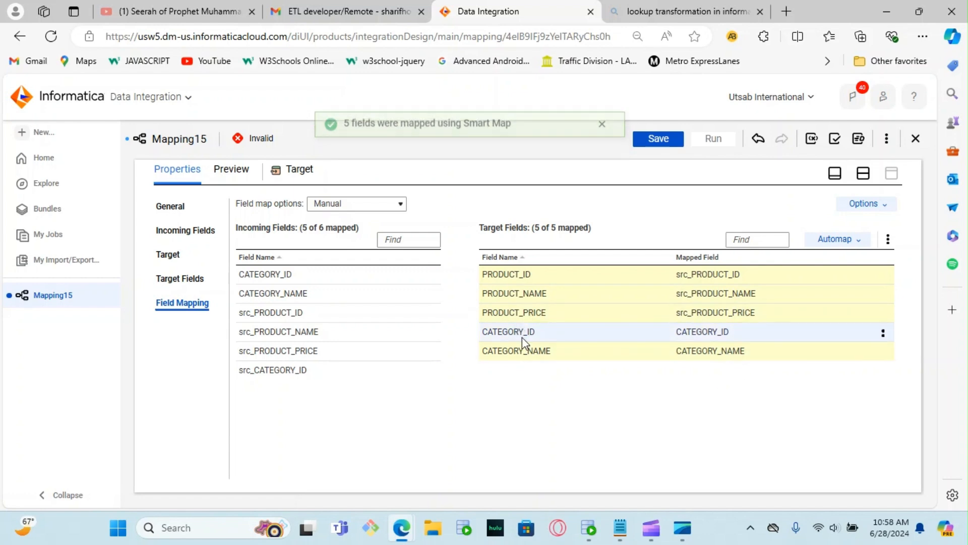
Step: Unmap the target field CATEGORY_ID, map the incoming field src_CATEGORY_ID to it instead, and save the mapping
mouse_move(522, 332)
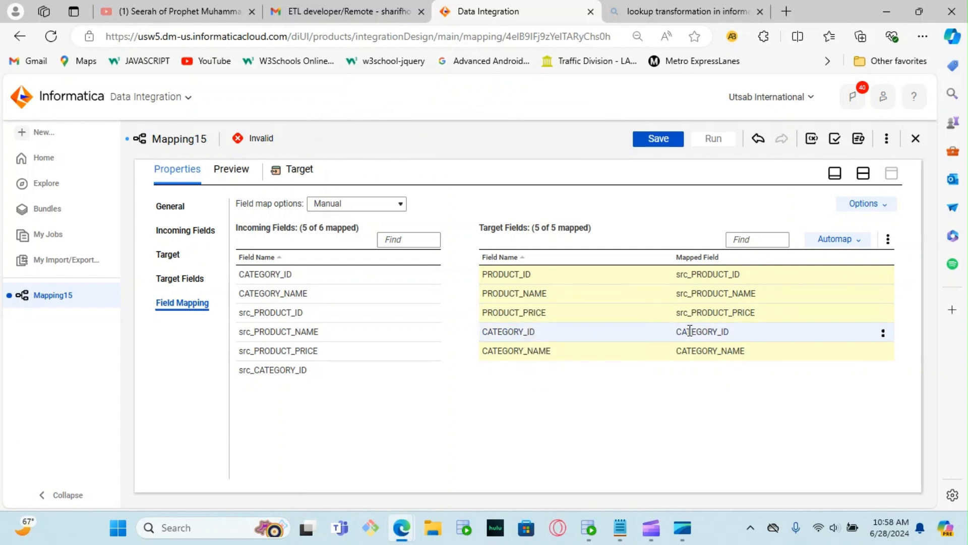
mouse_move(705, 332)
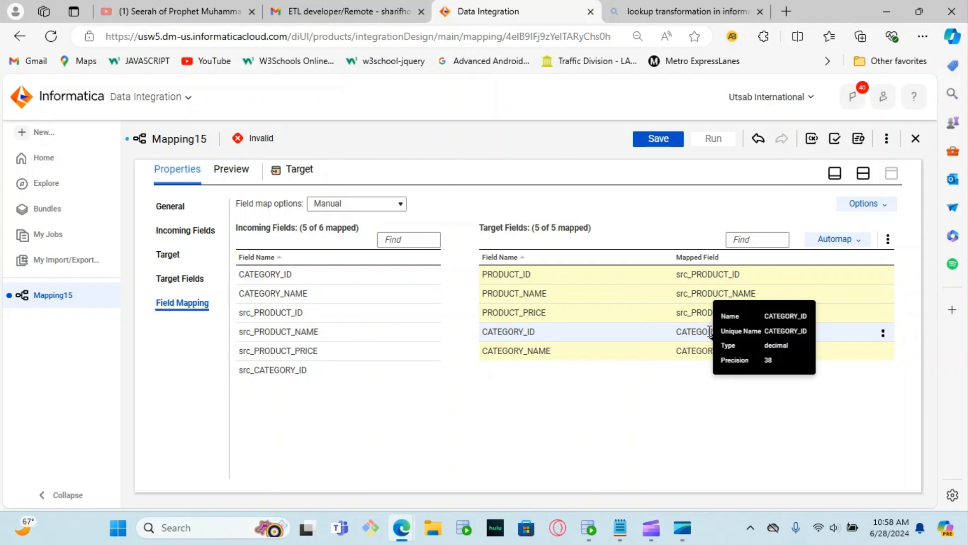
click(883, 335)
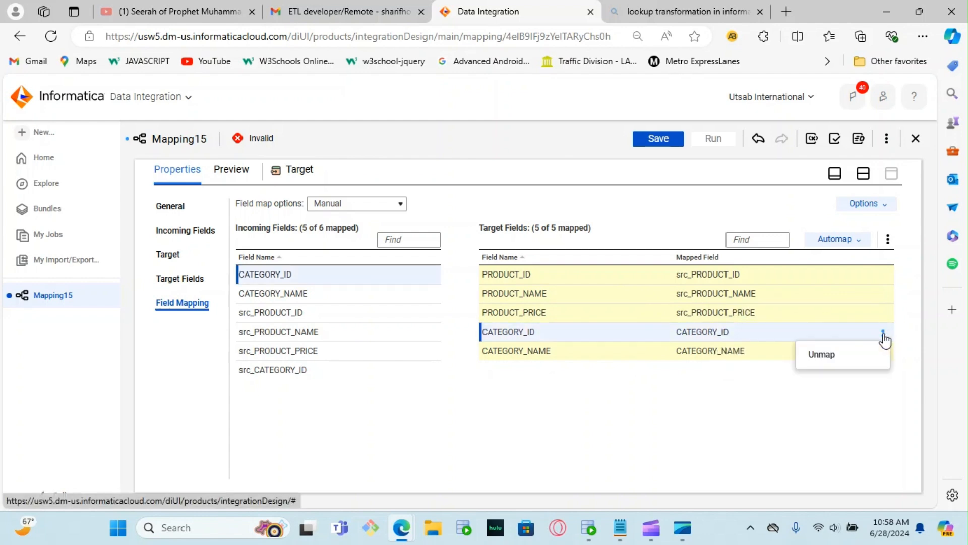
click(822, 354)
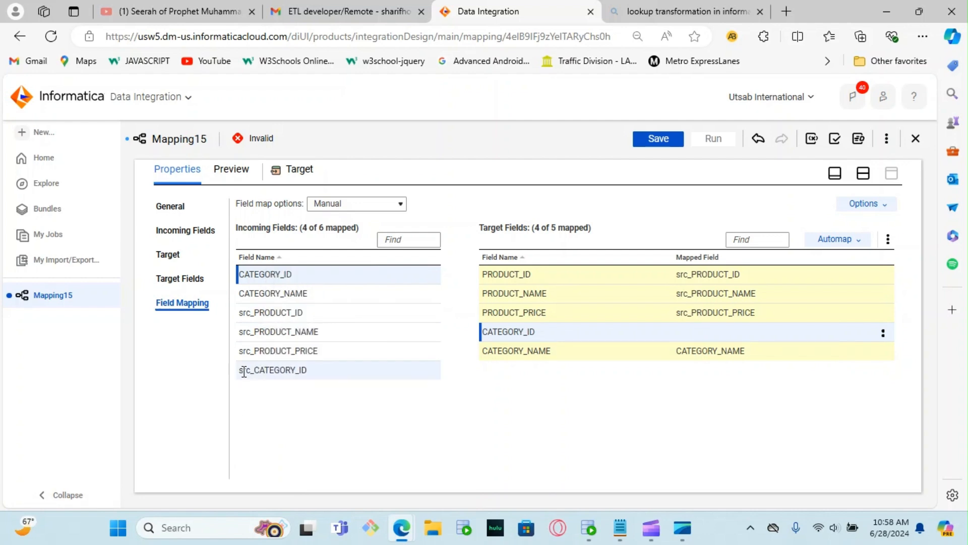
mouse_move(244, 371)
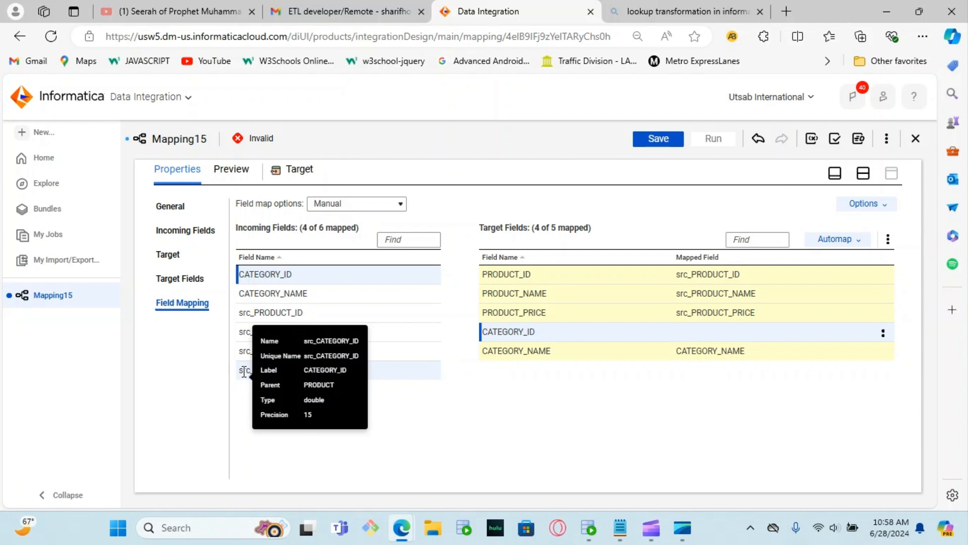
click(244, 371)
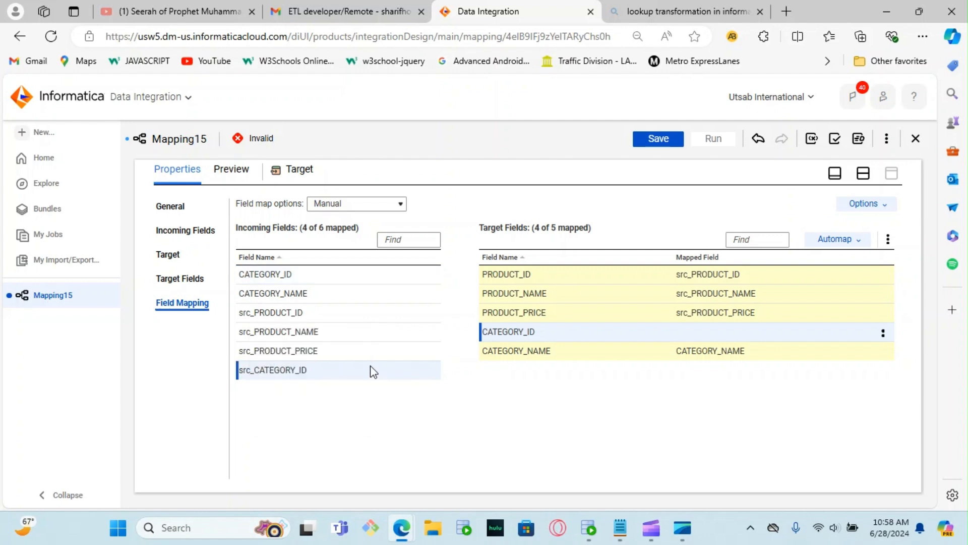
drag(298, 370, 698, 334)
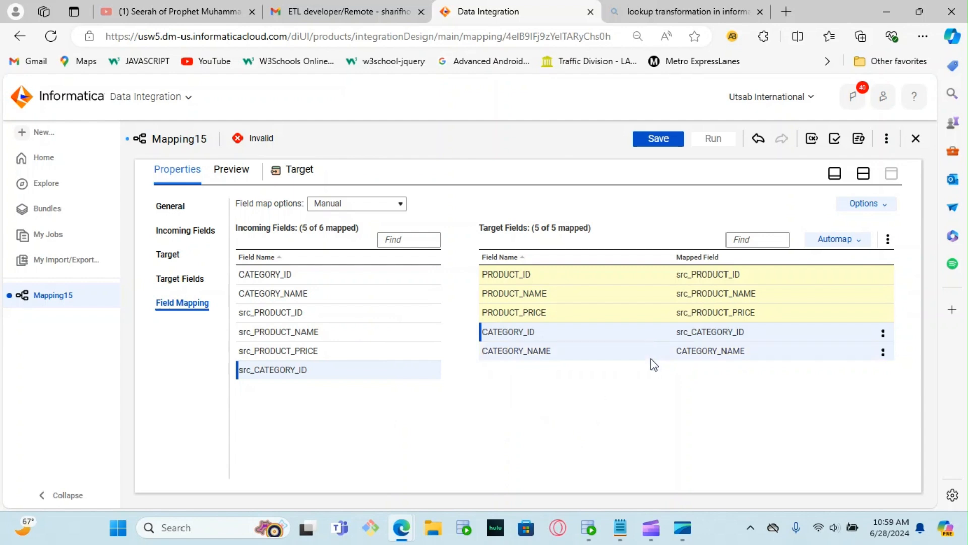
click(658, 139)
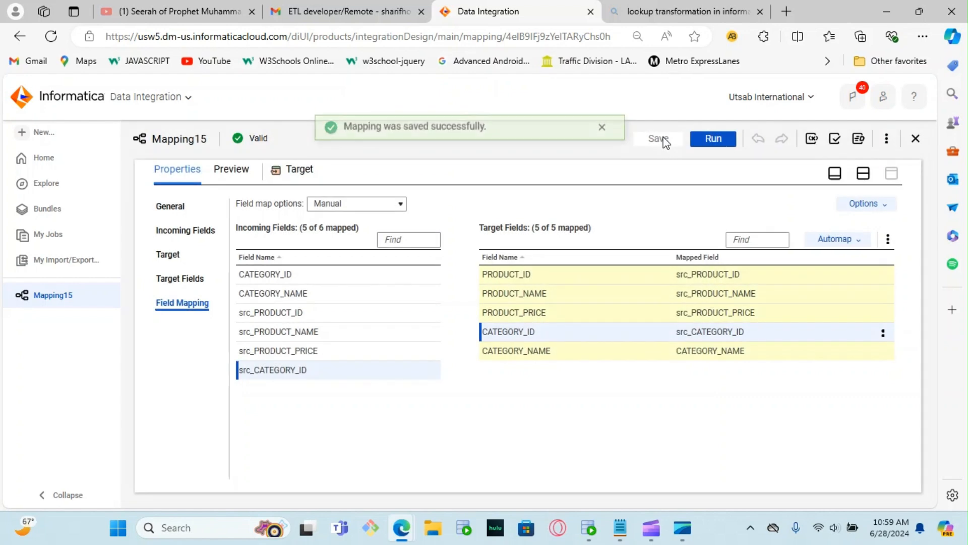
Step: Run Mapping15 with the preset runtime environment, and check the load by querying the product_description table in Oracle SQL Developer
click(712, 140)
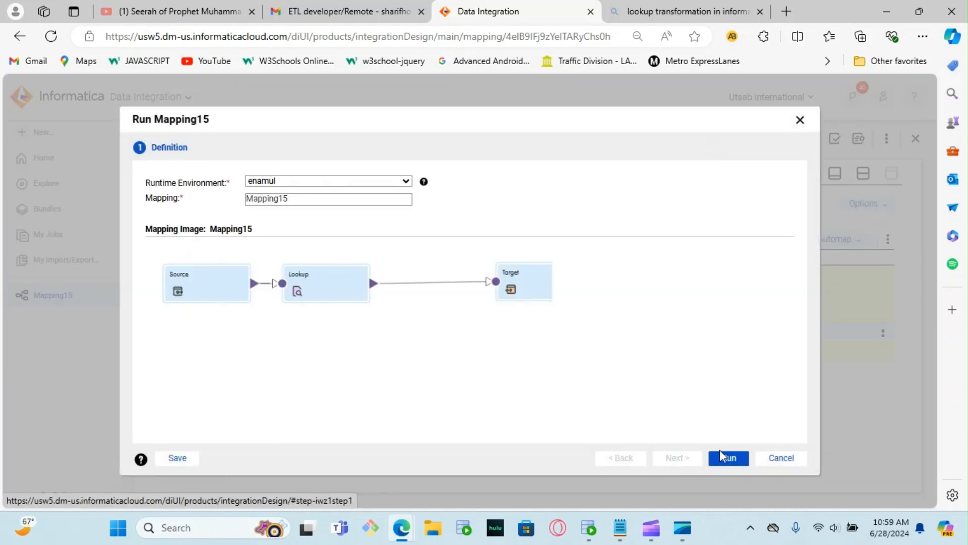
click(731, 456)
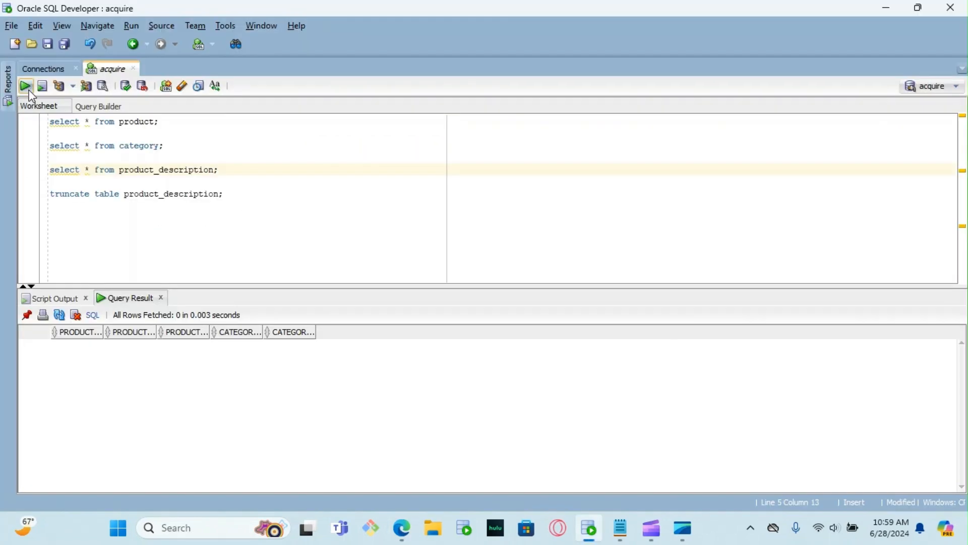
click(27, 88)
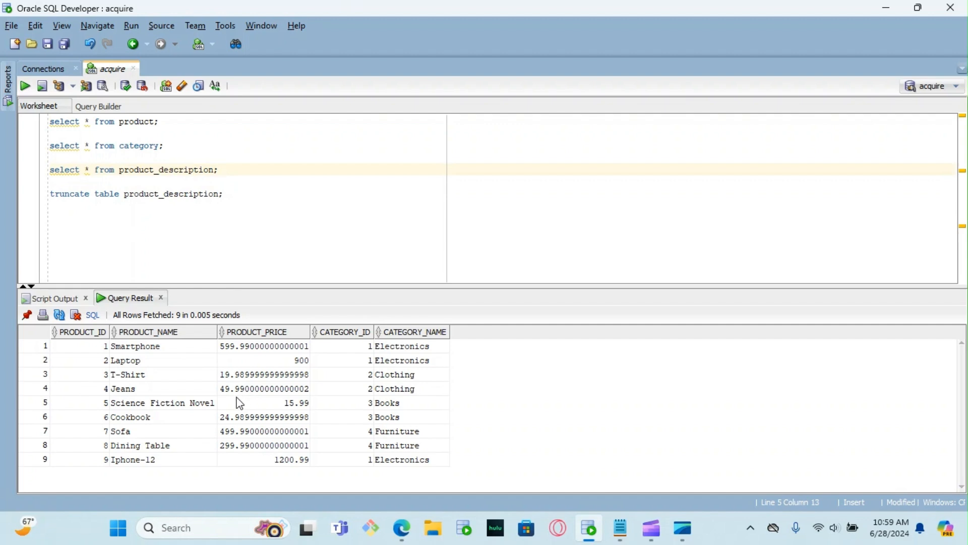